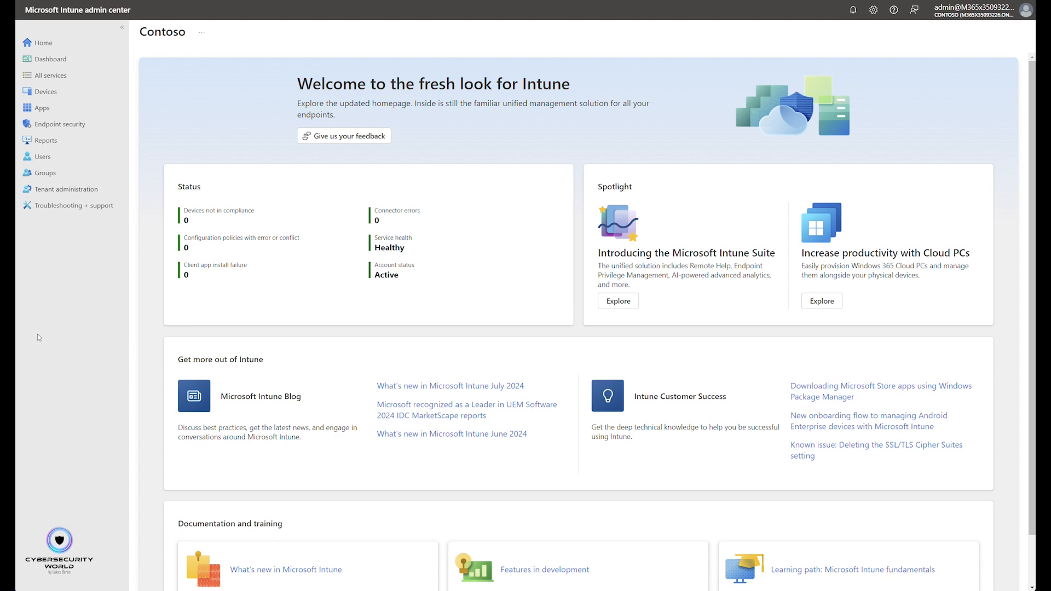
- Open the configuration policies for Windows devices
left_click(69, 98)
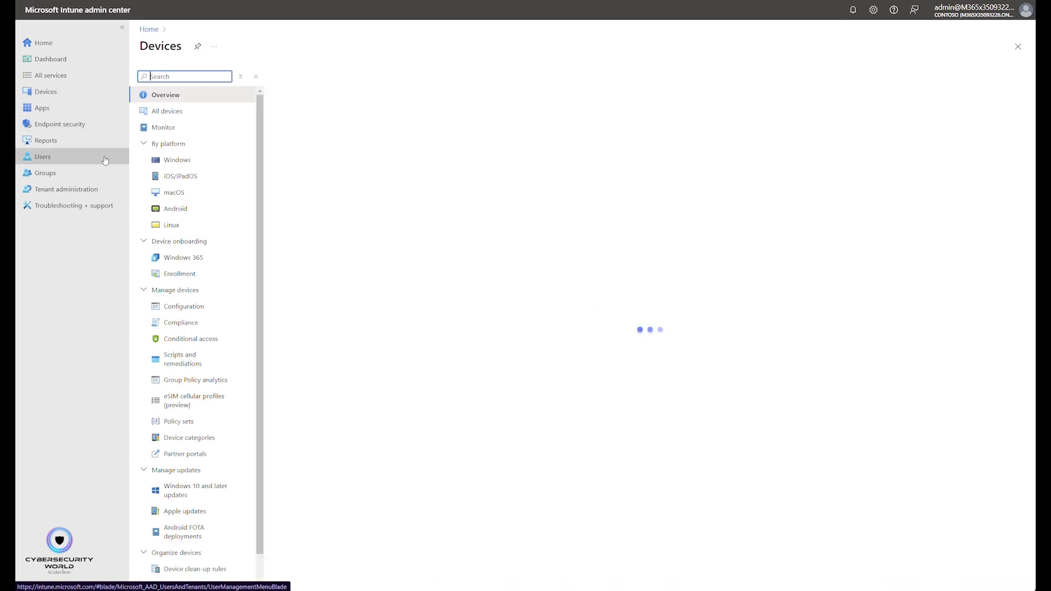
left_click(189, 159)
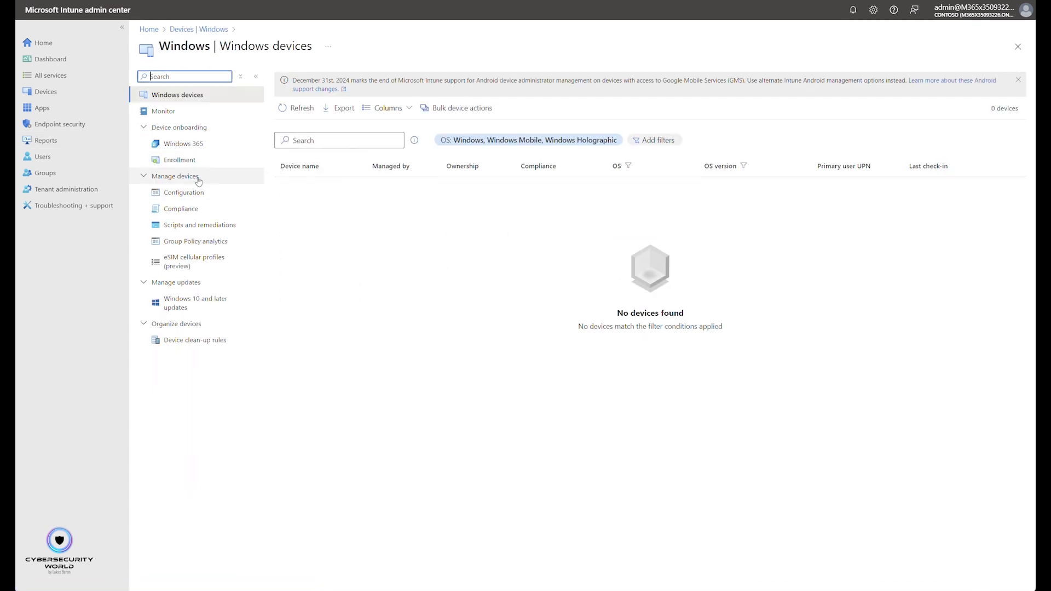
left_click(186, 193)
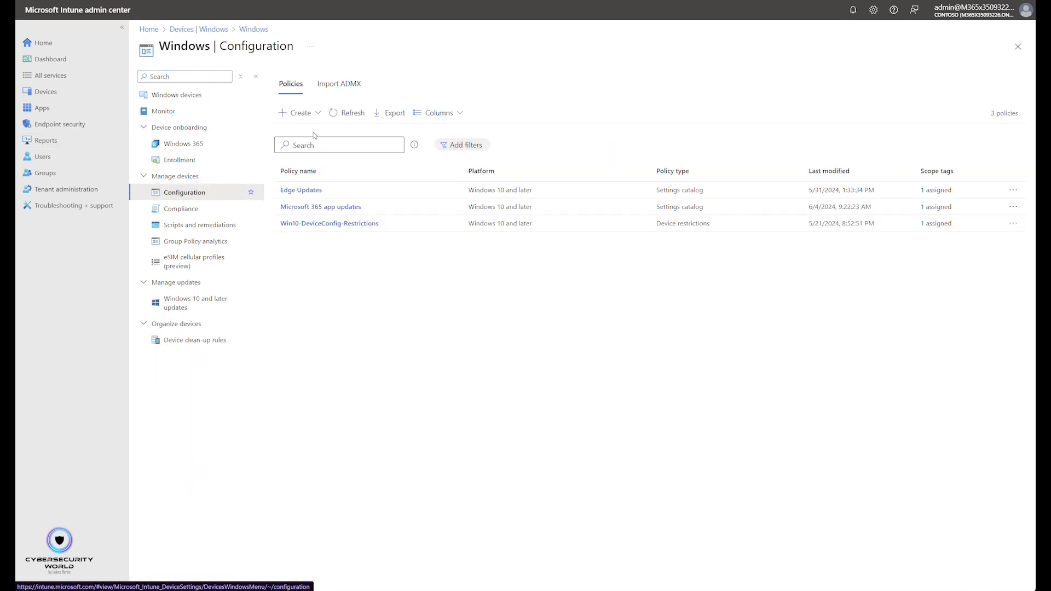
- Create a new policy for the Windows 10 and later platform with the Settings catalog profile type
left_click(298, 112)
left_click(309, 132)
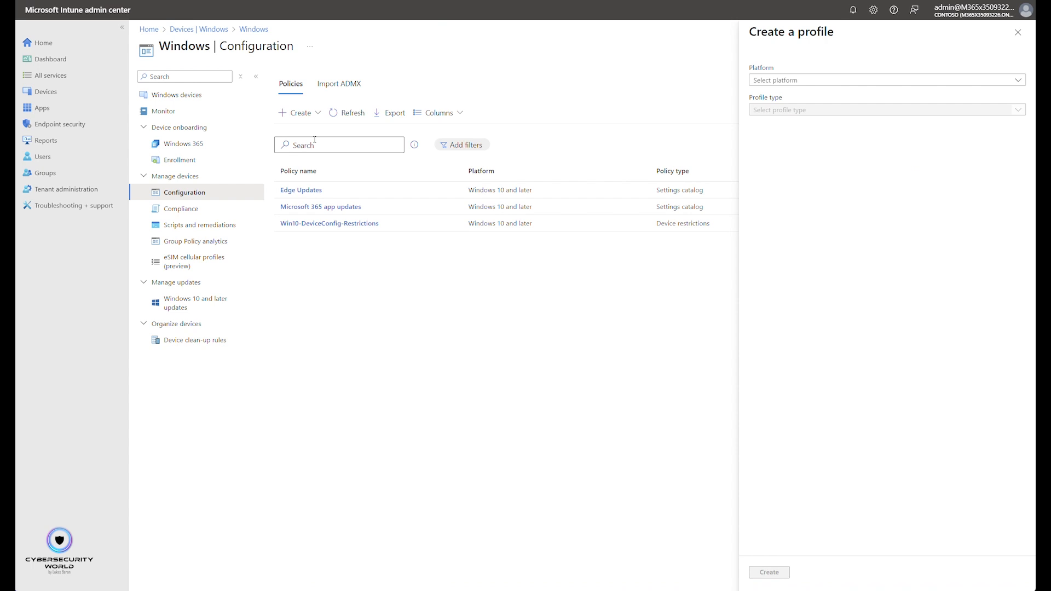
left_click(784, 83)
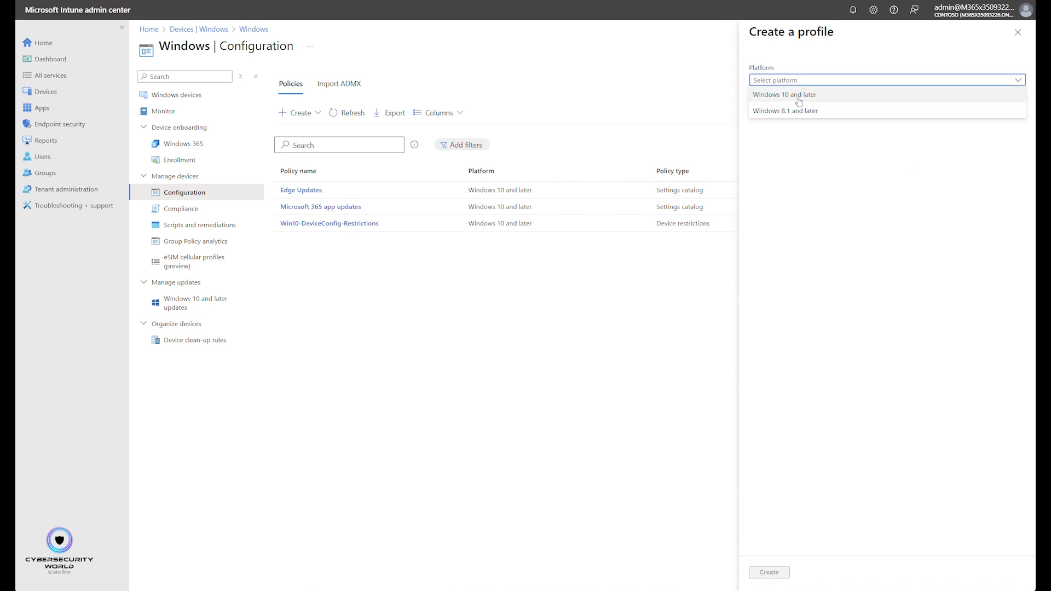
left_click(799, 95)
left_click(795, 111)
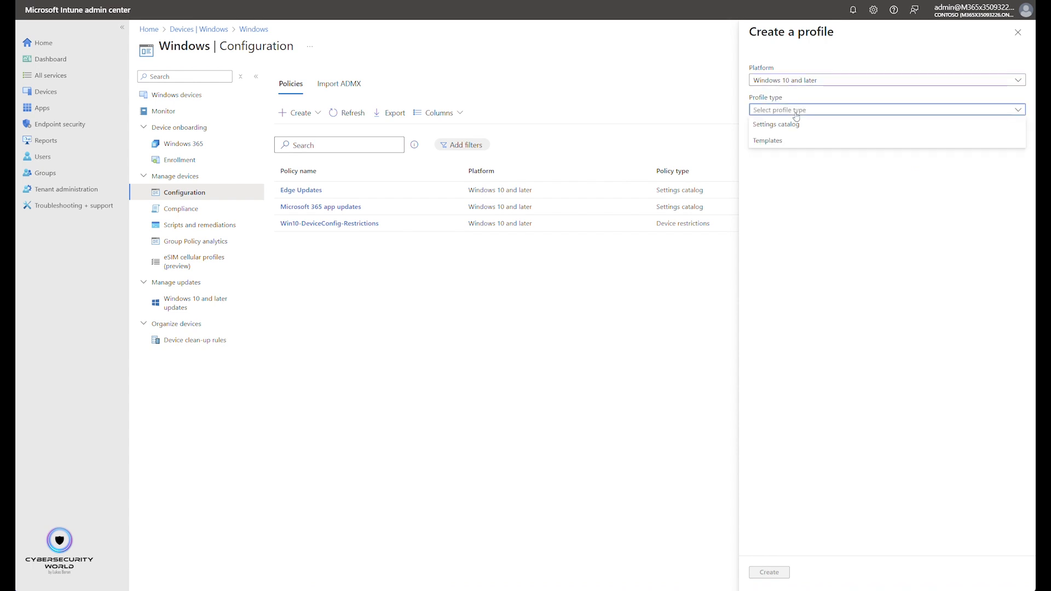
left_click(791, 124)
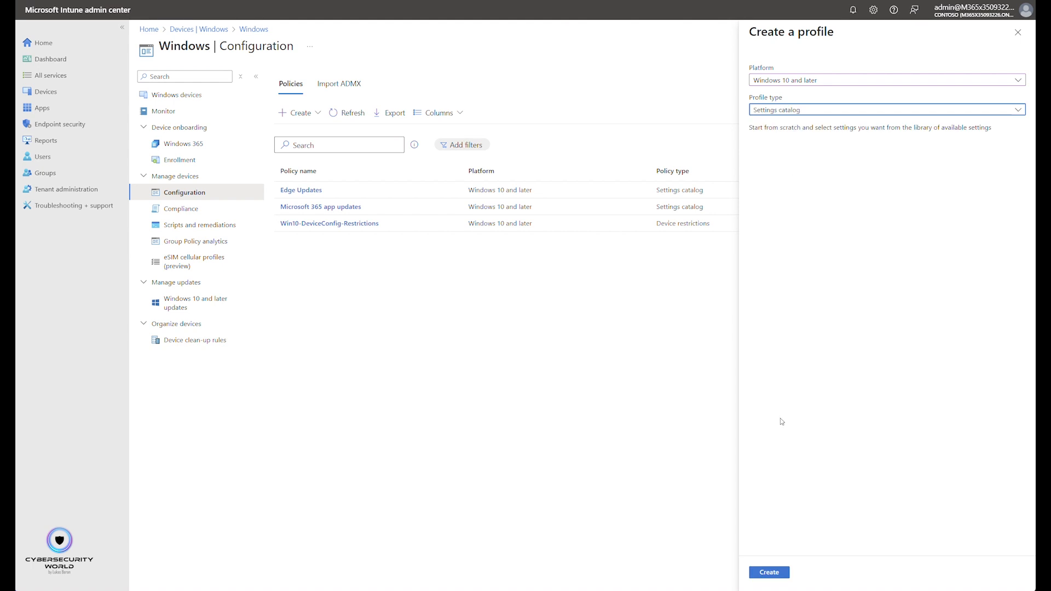
left_click(769, 572)
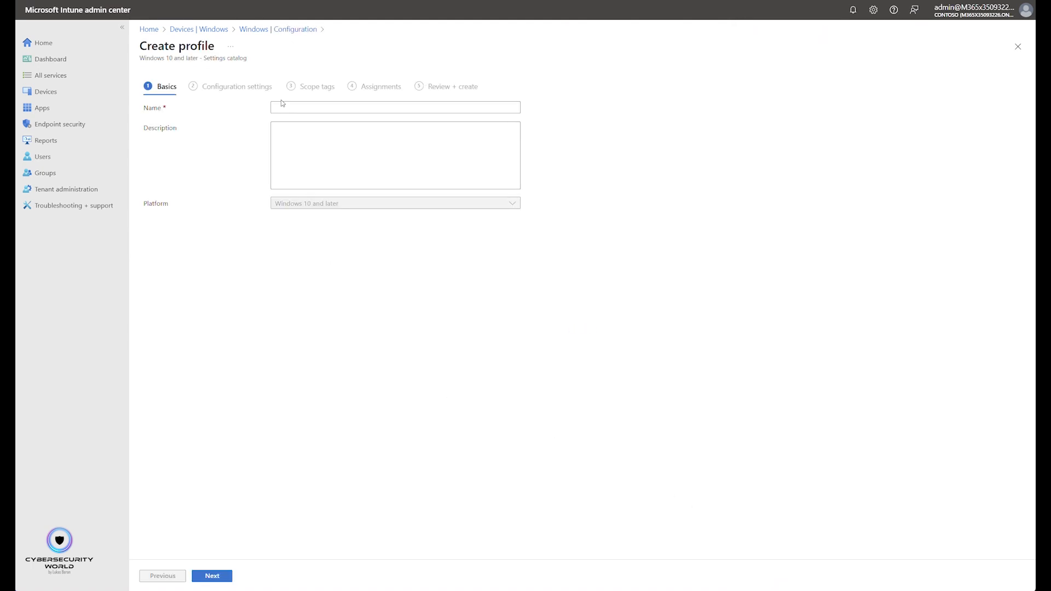
- Name the profile "Map Contoso Team site" and continue to its configuration settings
left_click(283, 104)
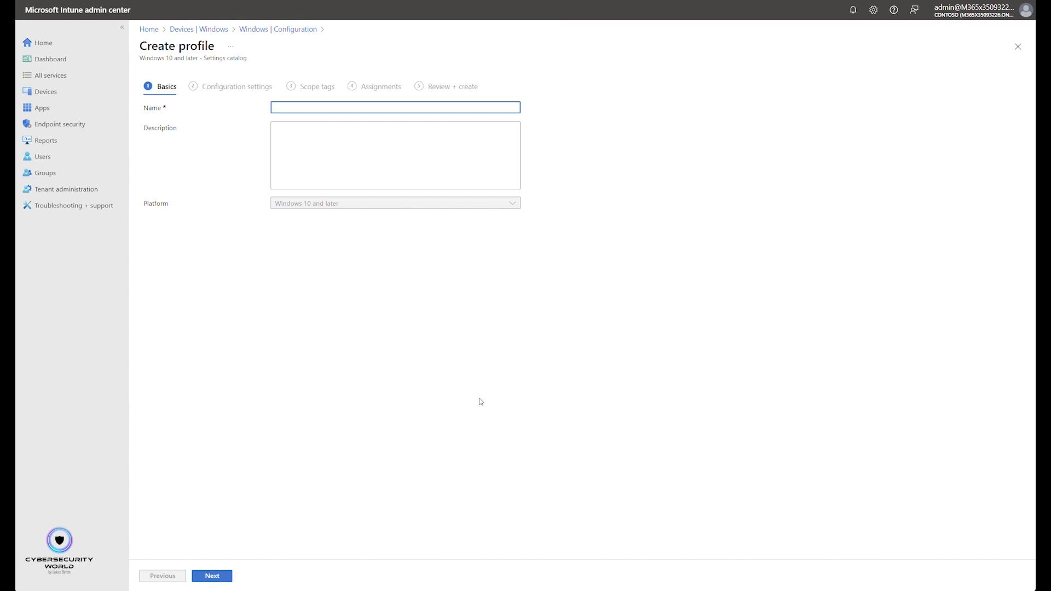
type("Map Consotoso Team site")
double_click(308, 107)
type("Contoso")
left_click(213, 576)
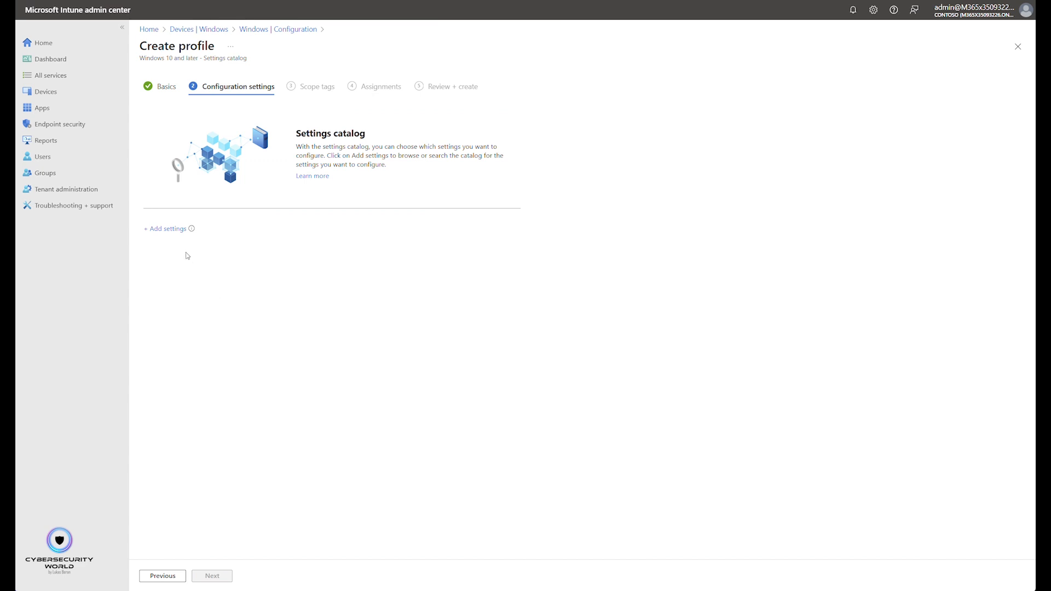
- Add the OneDrive setting "Configure team site libraries to sync automatically (User)" to the profile and enable it
left_click(170, 228)
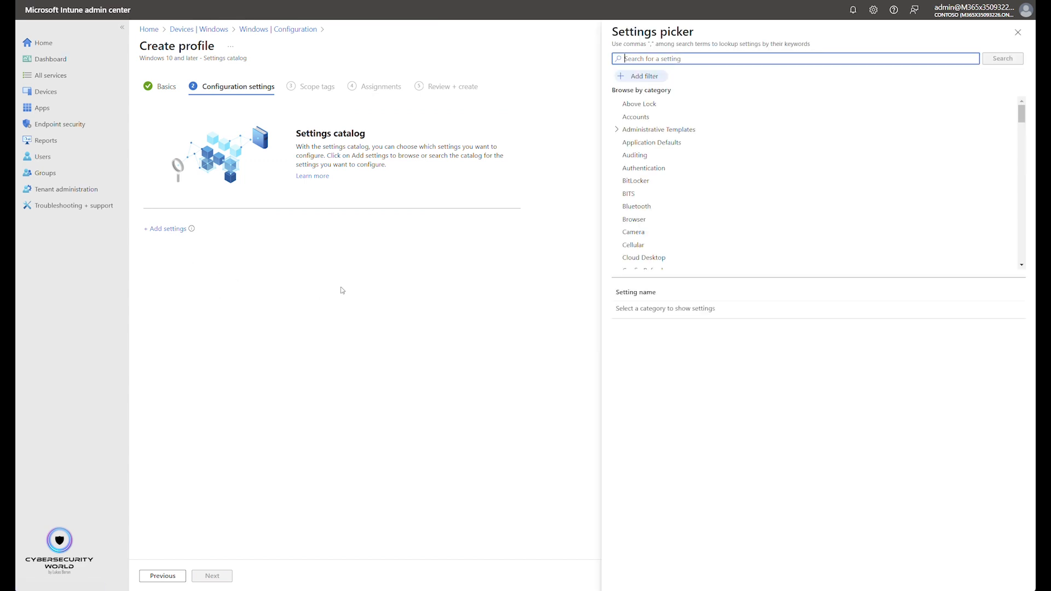
scroll(748, 175, "down", 6)
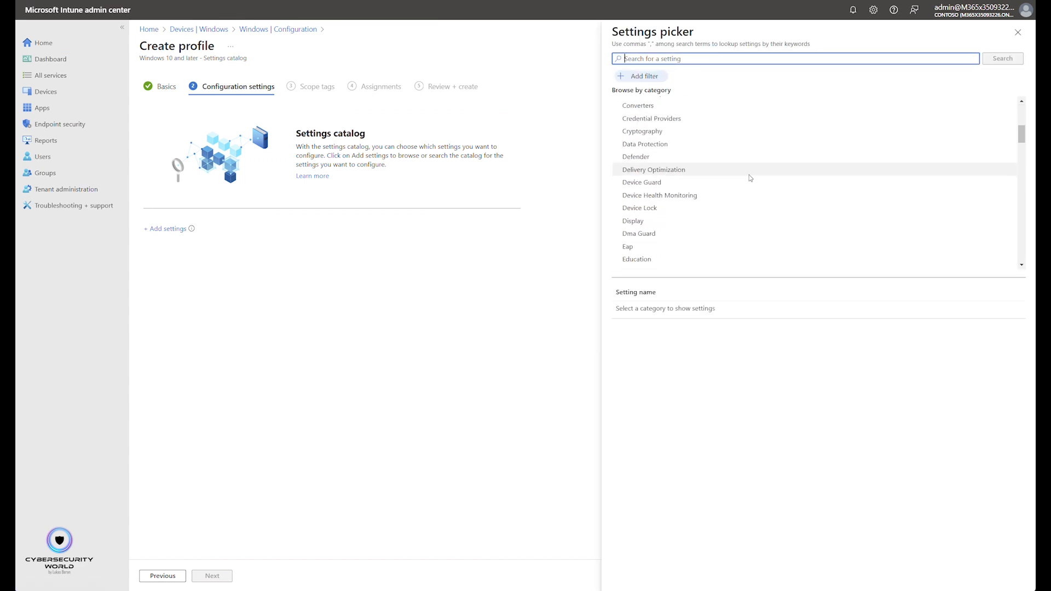
scroll(722, 187, "down", 10)
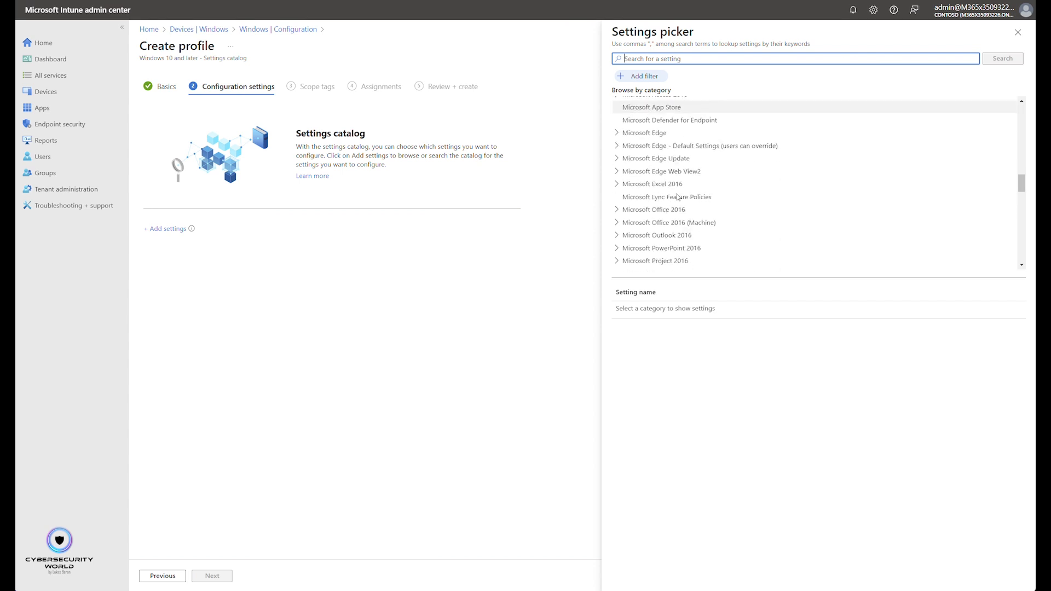
scroll(668, 191, "down", 5)
left_click(637, 177)
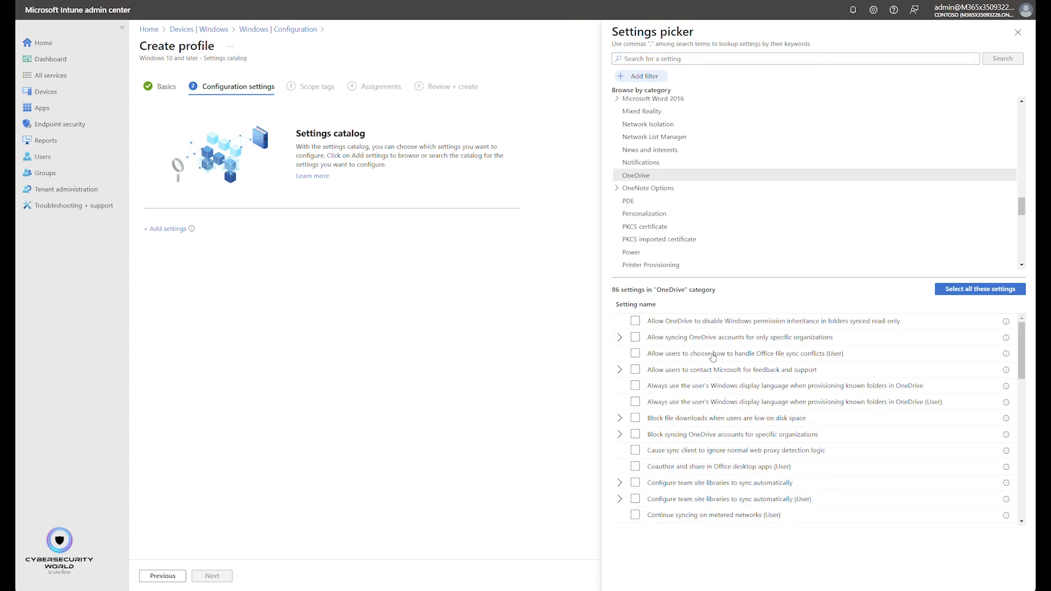
scroll(670, 395, "down", 1)
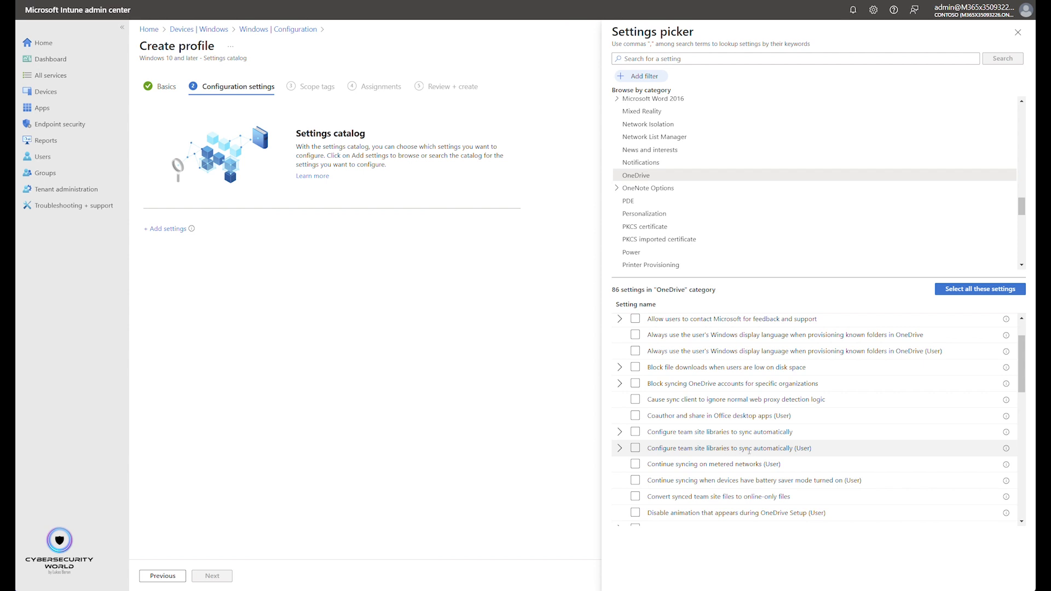
left_click(635, 448)
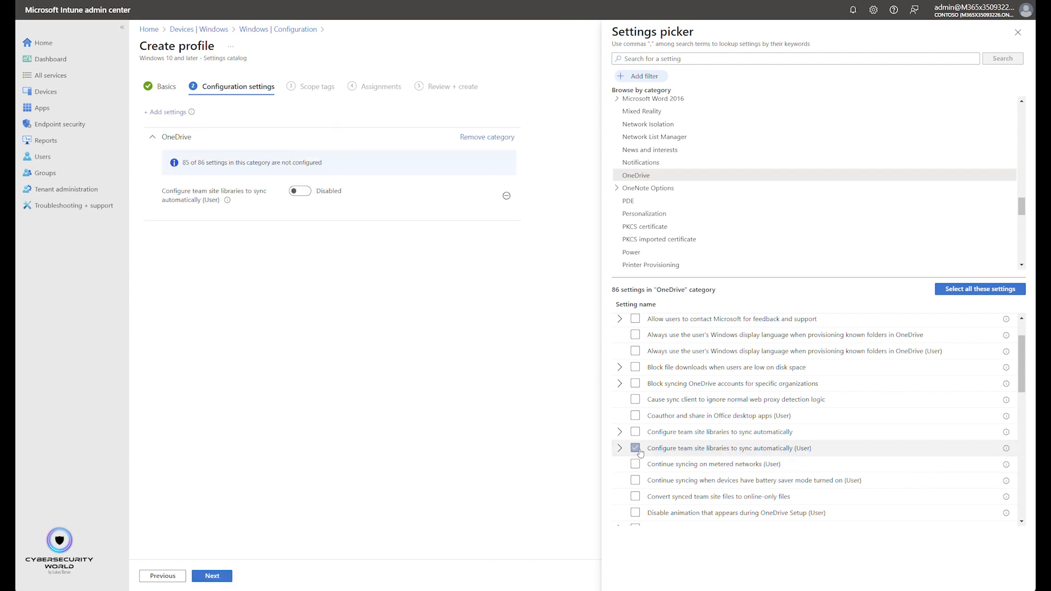
left_click(1019, 39)
left_click(302, 193)
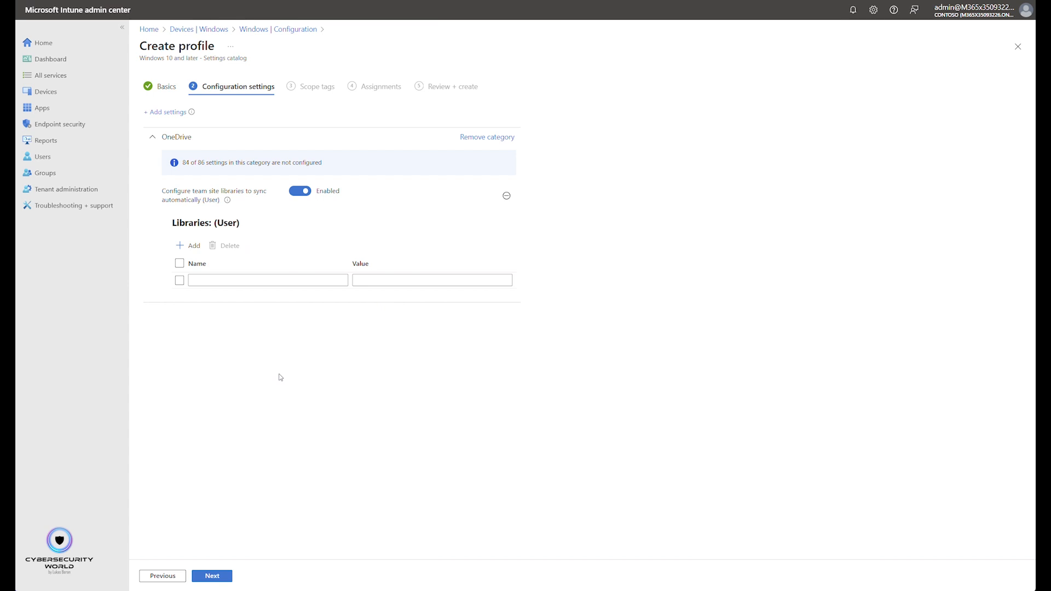
- Copy the documentation link from the team site libraries setting's description and open it in a new browser window
mouse_move(228, 202)
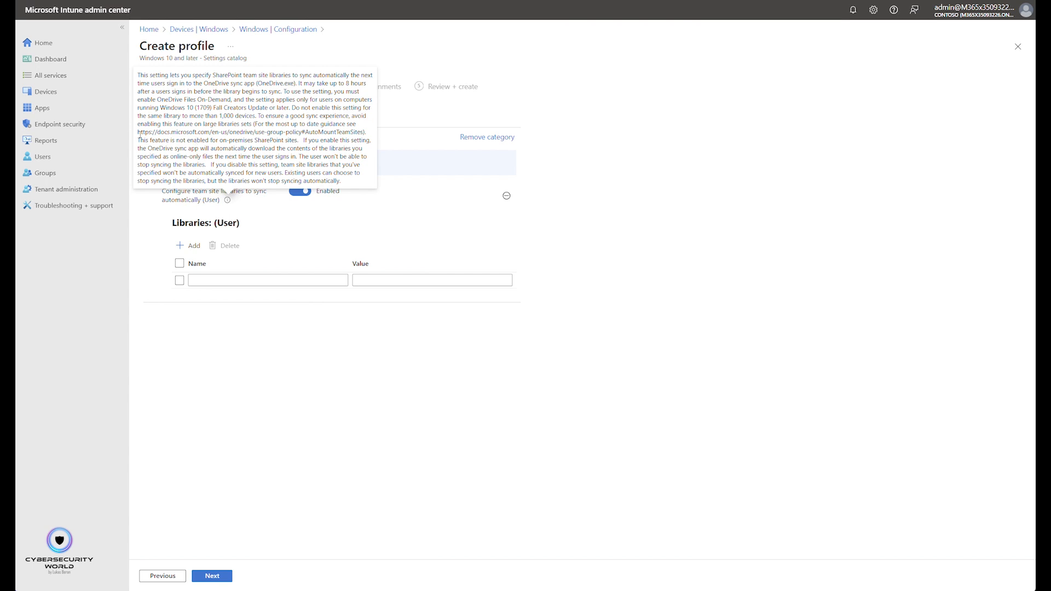
left_click_drag(138, 132, 360, 135)
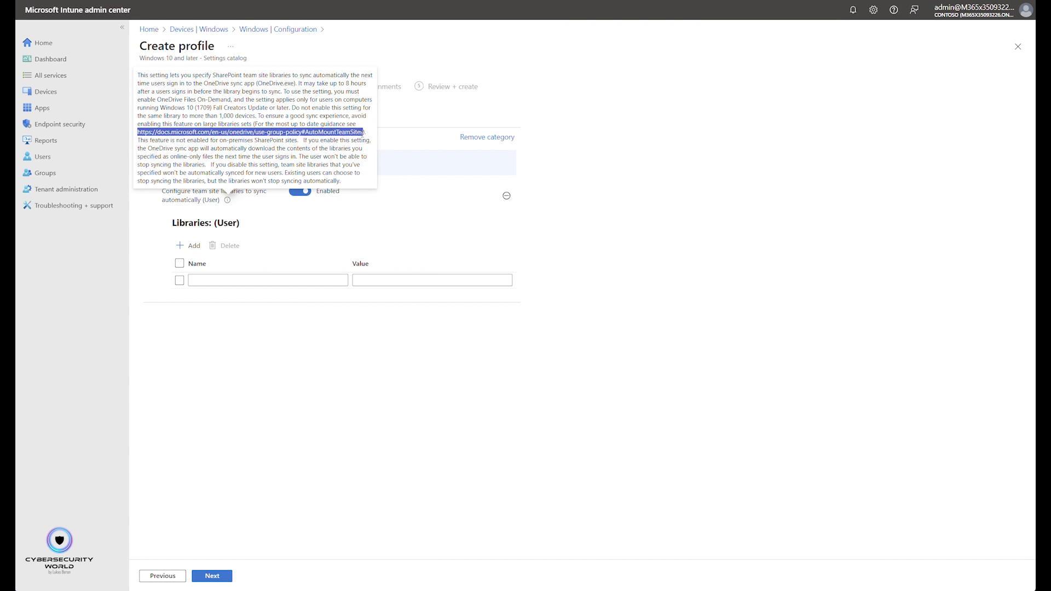
key("ctrl+c")
key("ctrl+shift+n")
key("ctrl+v")
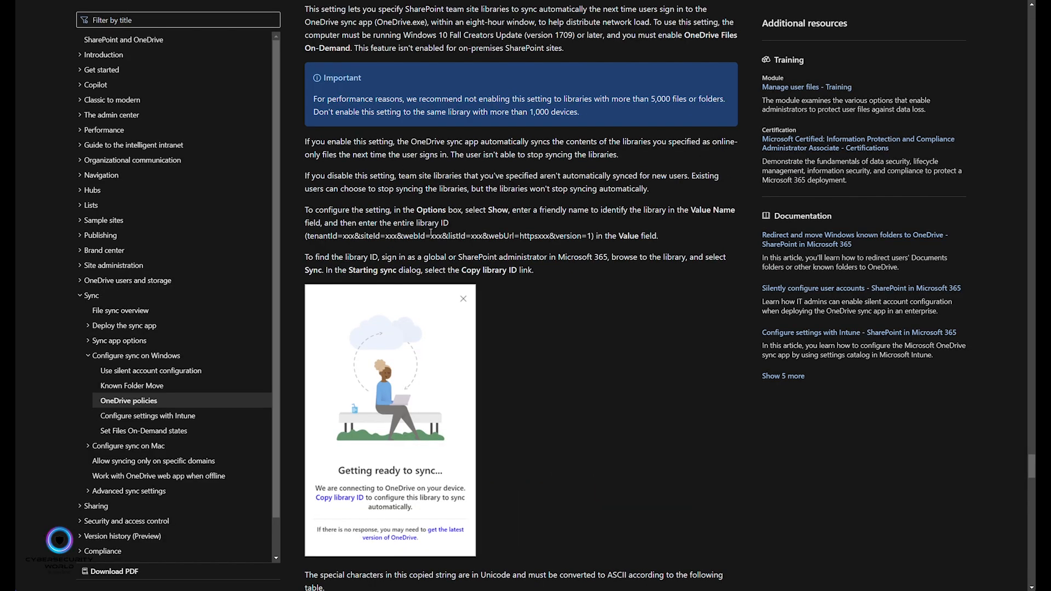
- Read in the documentation how to fill in the library's value name and library ID and where to find that ID
scroll(437, 246, "up", 1)
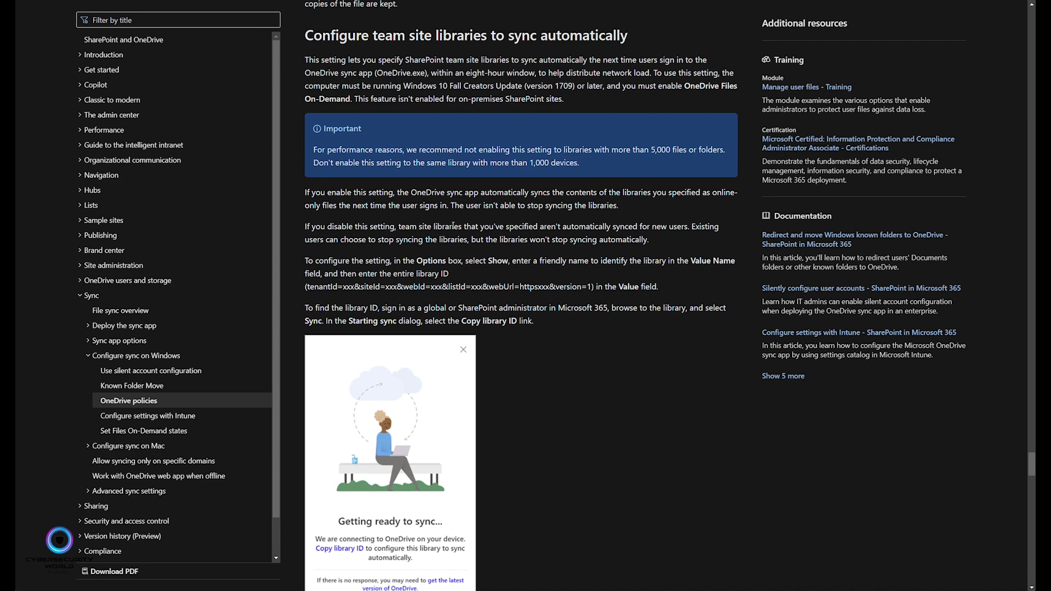
scroll(448, 219, "down", 1)
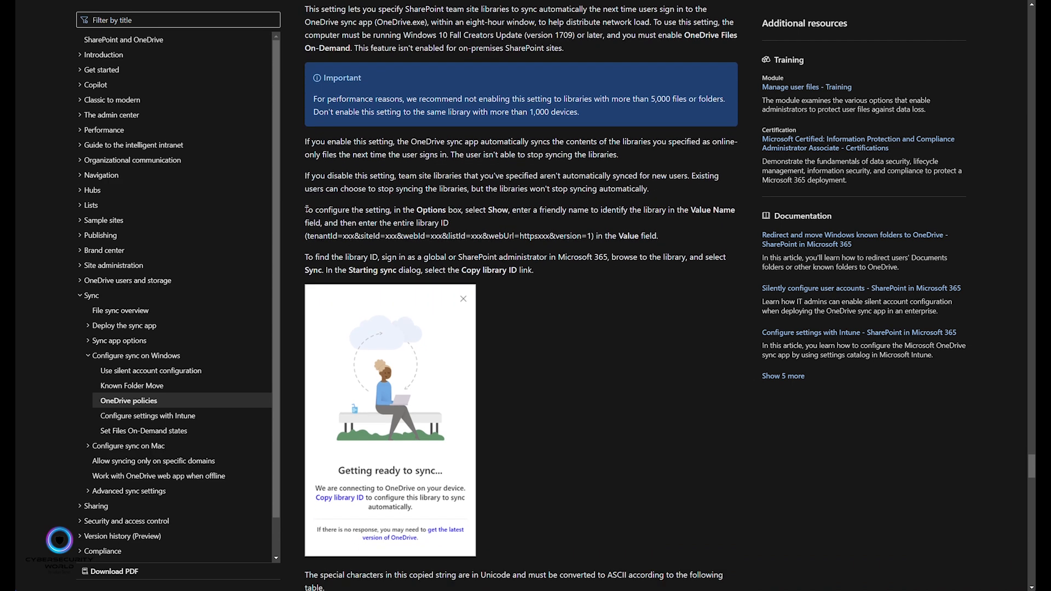
left_click_drag(307, 236, 591, 231)
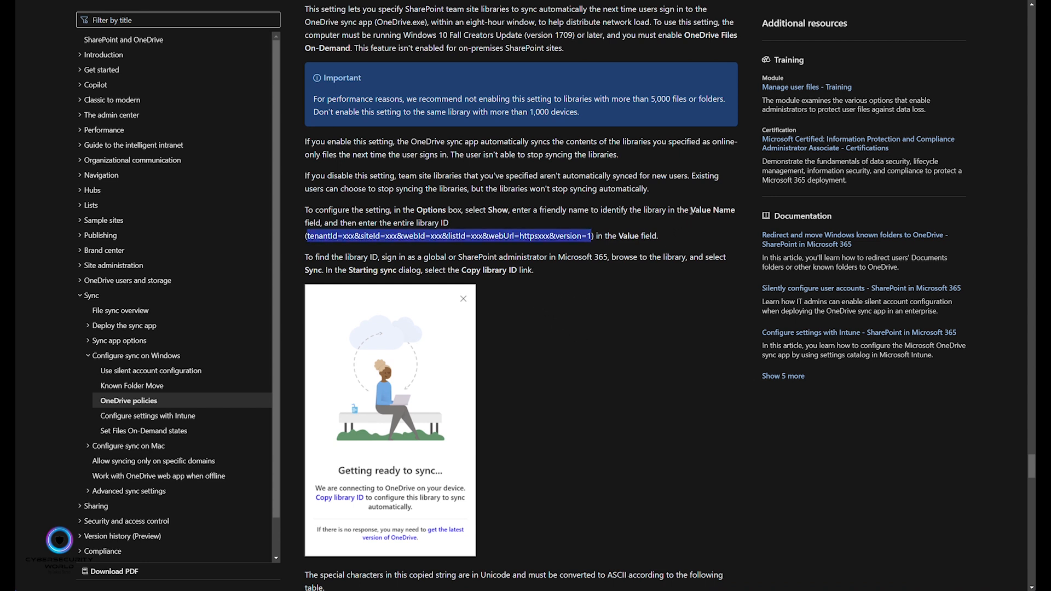
left_click_drag(690, 211, 735, 212)
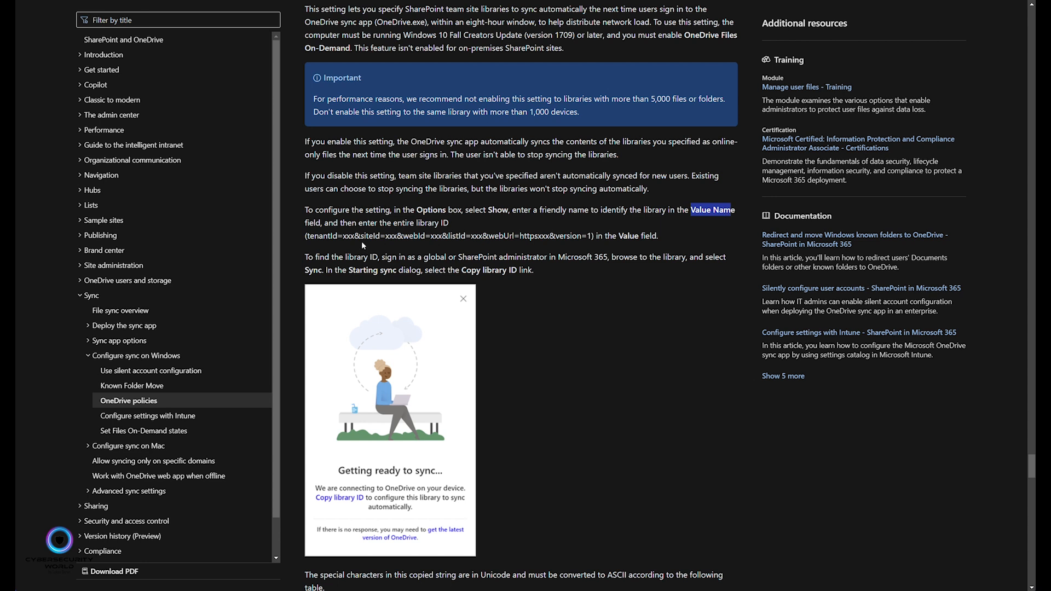
left_click_drag(305, 236, 595, 232)
left_click(442, 258)
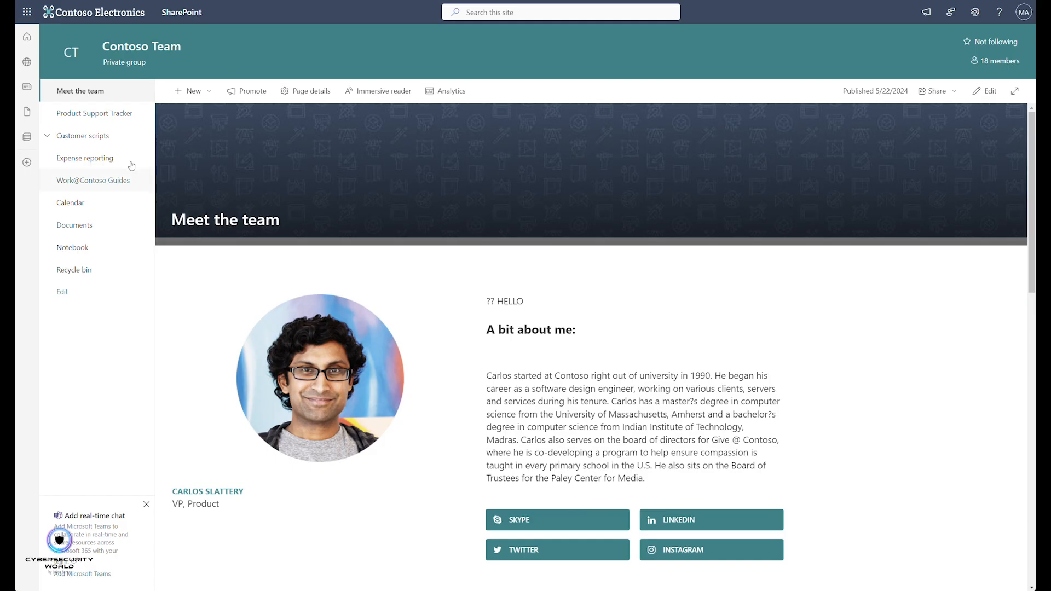
- On the Contoso Team SharePoint site, start syncing the Documents library, decline opening OneDrive, and copy the library ID
left_click(82, 226)
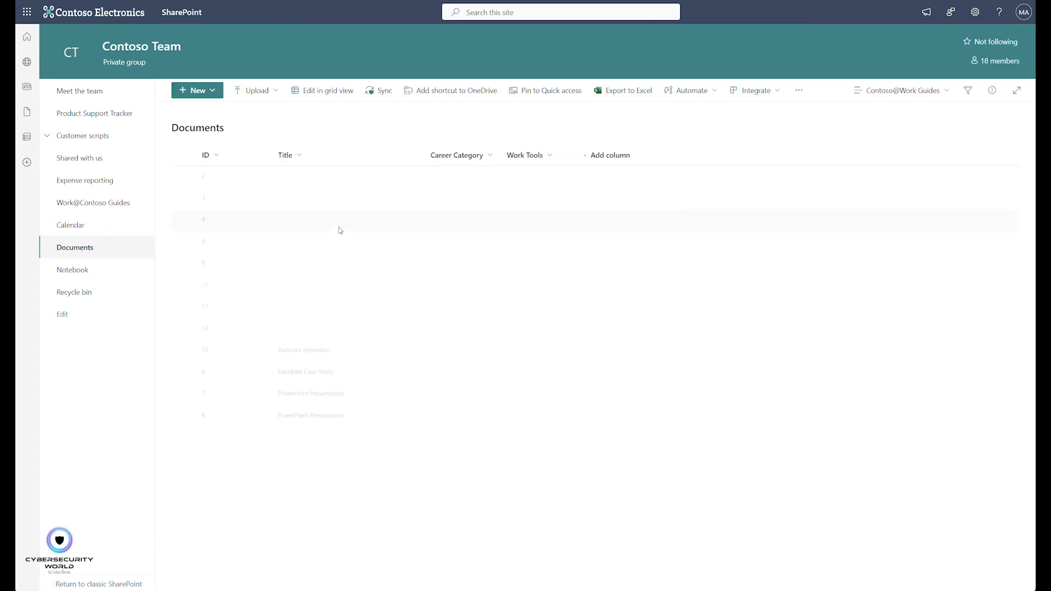
left_click(388, 95)
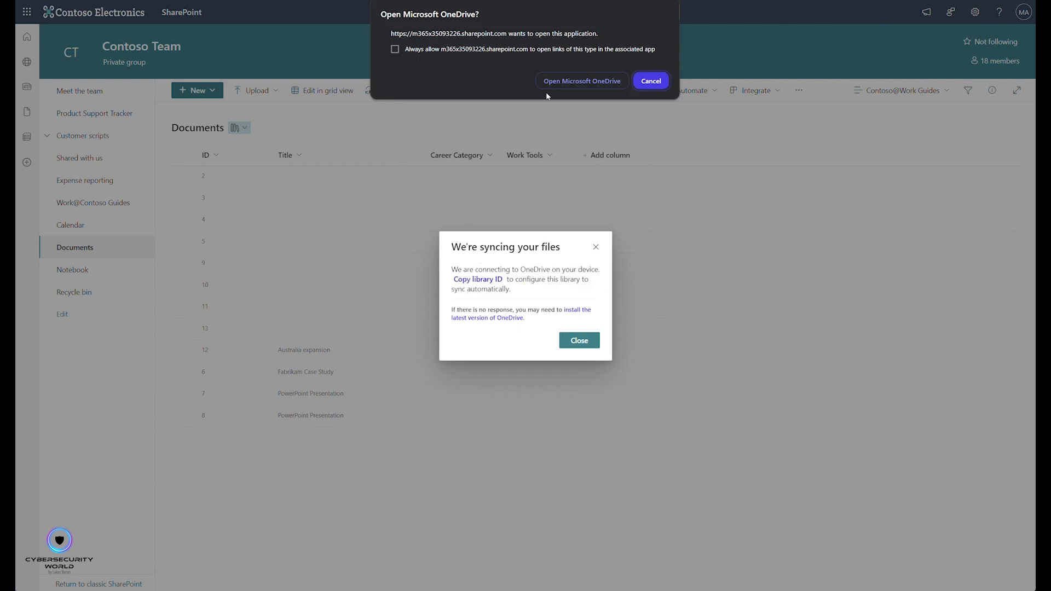
left_click(651, 80)
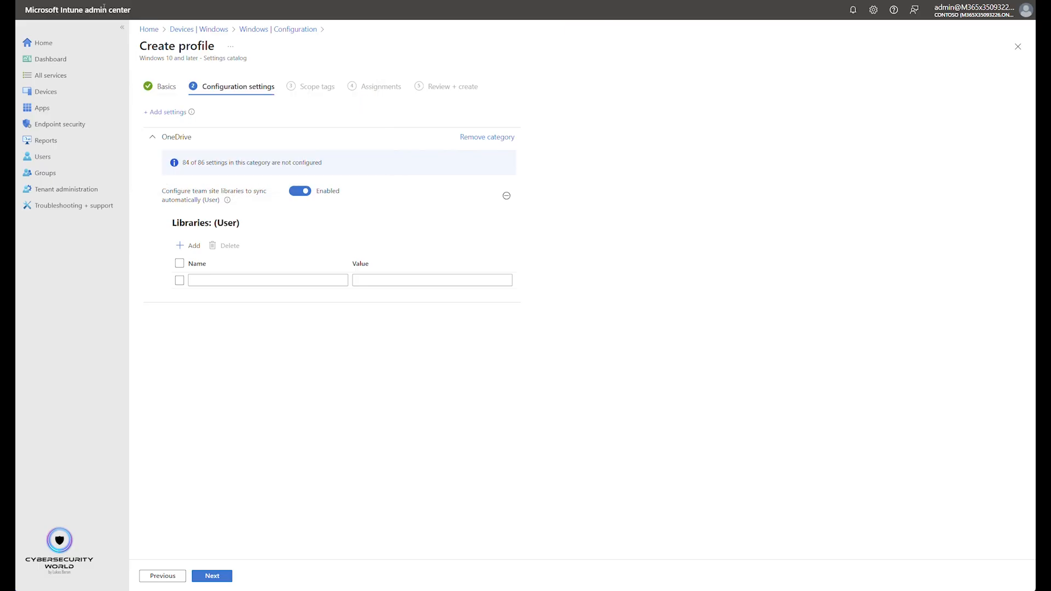
- Back in the Intune profile, paste the copied library ID as the value of the first library entry and review the string
left_click(364, 280)
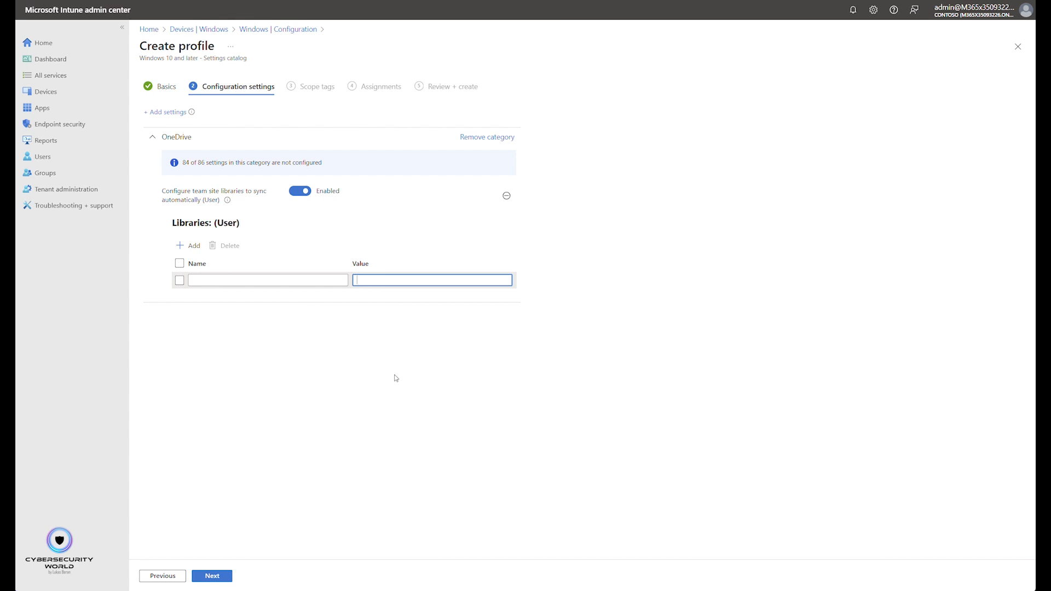
key("ctrl+v")
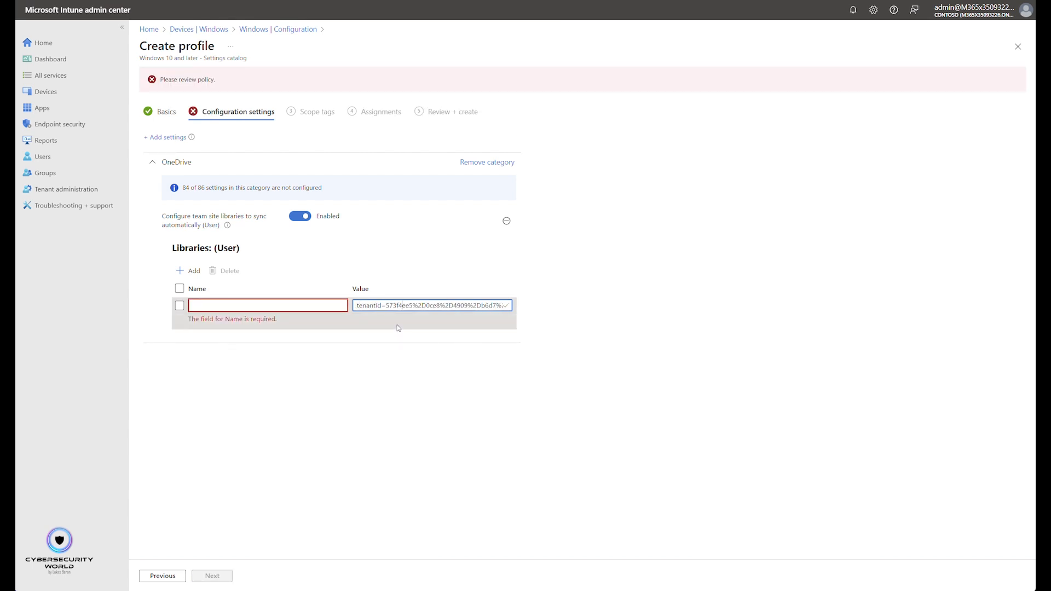
key("Right")
key("Right")
key("Right")
key("Right")
key("Right")
key("Right")
key("Right")
key("Right")
key("Right")
key("Right")
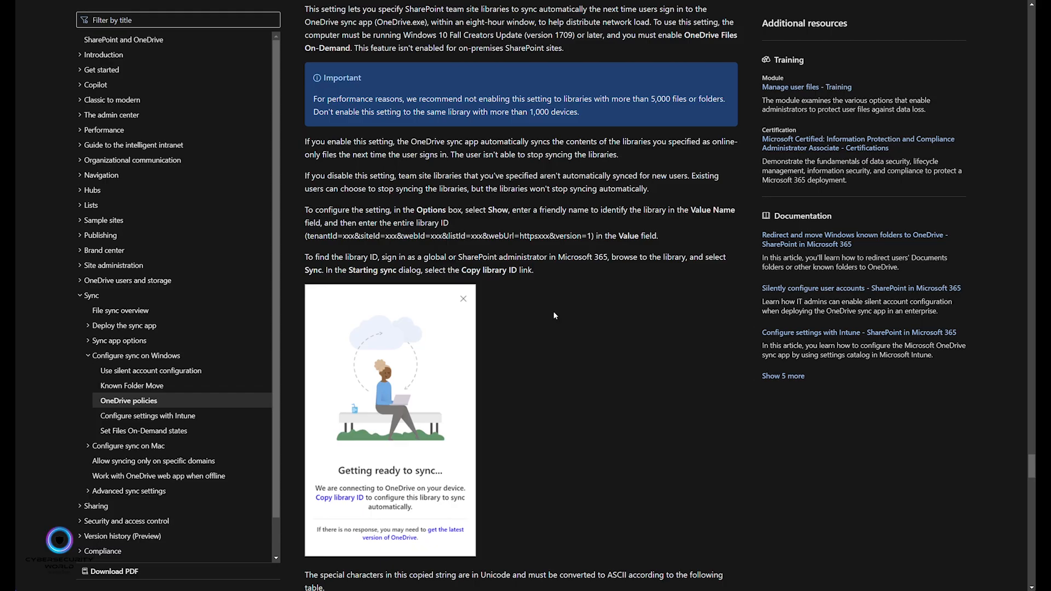
- Examine the documentation's character replacement table and PowerShell command for converting the copied library ID from Unicode to ASCII
scroll(561, 315, "down", 5)
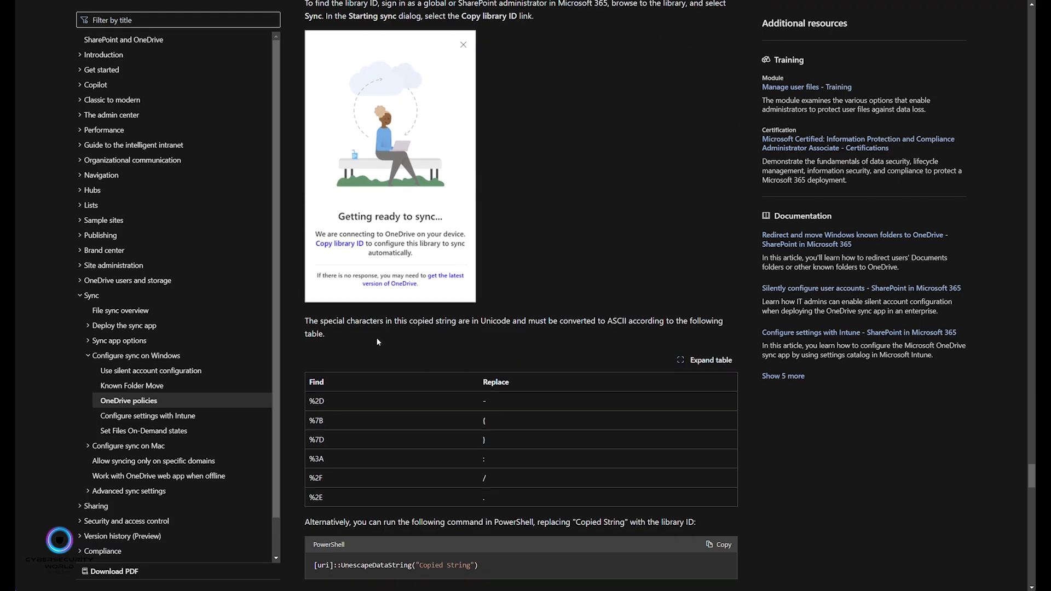
left_click_drag(305, 322, 409, 334)
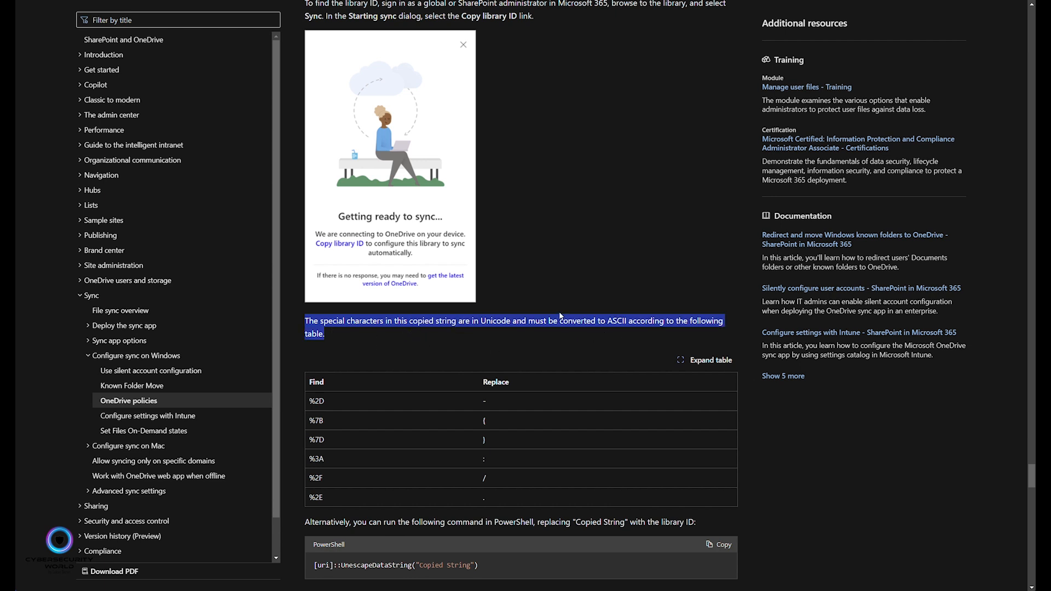
left_click(526, 284)
scroll(326, 310, "down", 2)
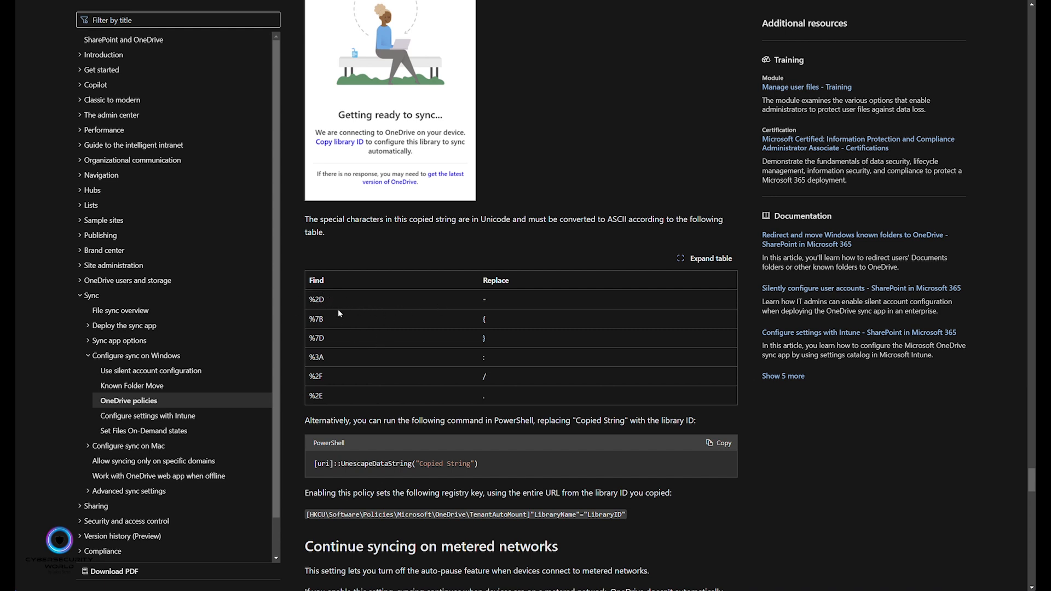
scroll(338, 330, "down", 1)
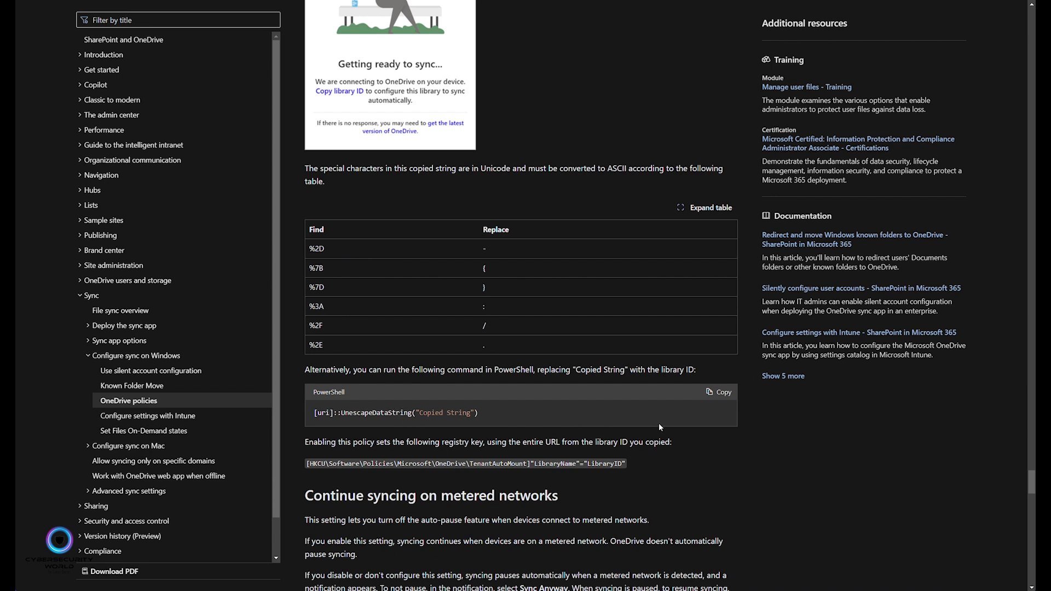
- Copy the [uri]::UnescapeDataString("Copied String") command from the documentation and paste it into a PowerShell window
left_click(719, 392)
key("alt+Tab")
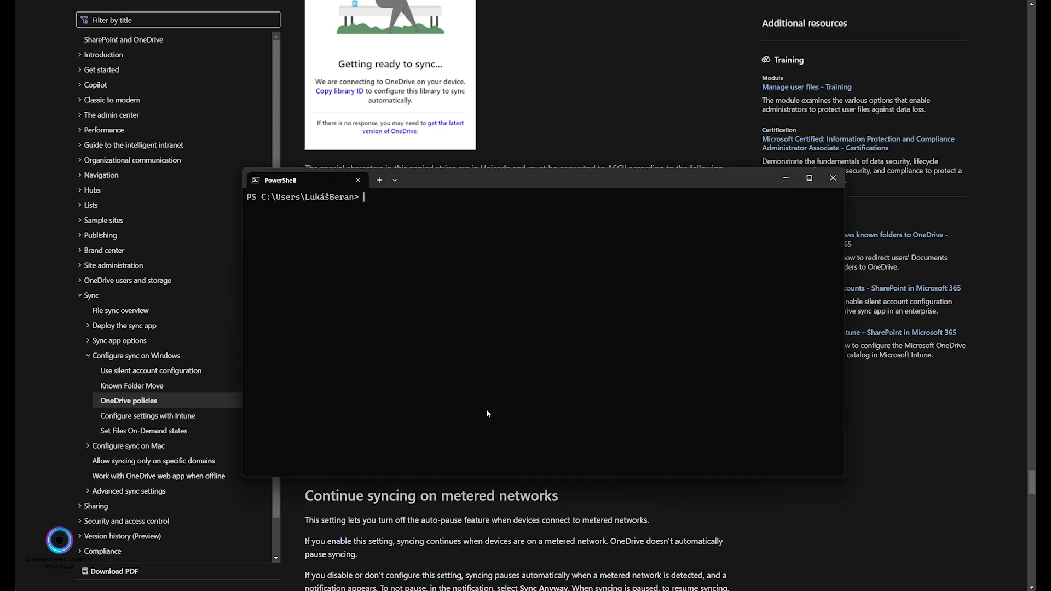
type("[uri]::UnescapeDataString(\"Copied String\")")
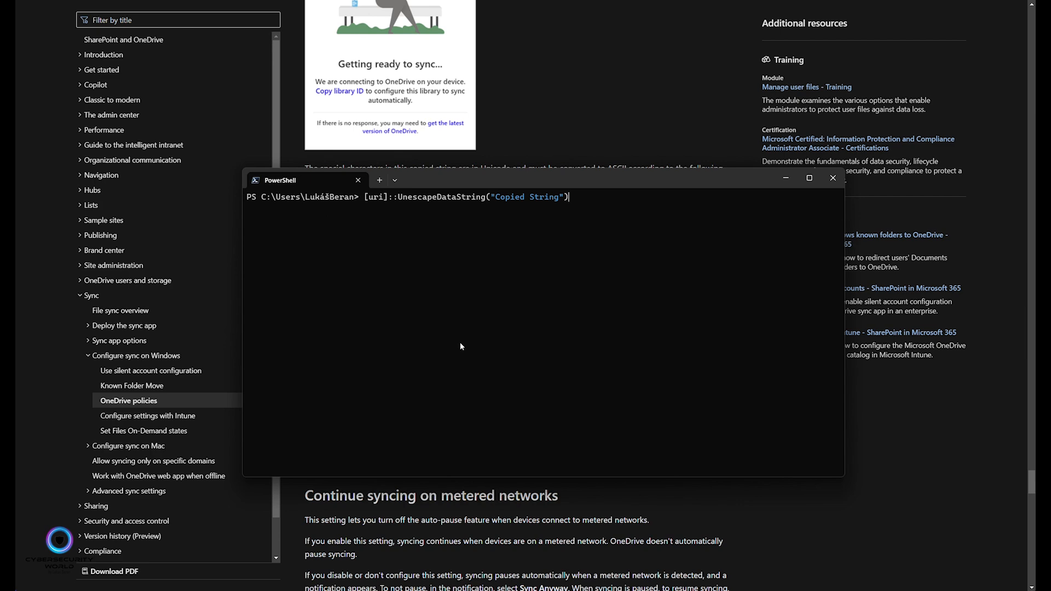
- Replace the Copied String placeholder with the library ID copied again from the SharePoint sync dialog, and run the command
key("Left")
key("Left")
key("BackSpace")
key("BackSpace")
key("BackSpace")
key("BackSpace")
key("BackSpace")
key("BackSpace")
key("BackSpace")
key("BackSpace")
key("BackSpace")
key("BackSpace")
key("BackSpace")
key("BackSpace")
key("BackSpace")
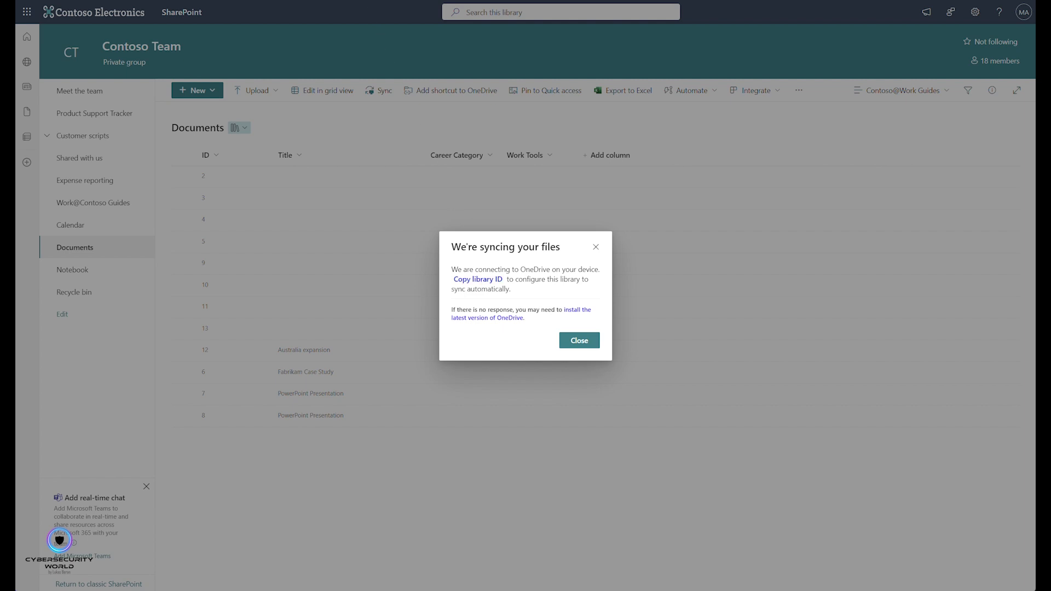
key("alt+Tab")
type("tenantId=573f4ee5%2D0ce8%2D4909%2Db6d7%2D859cf9a85a7e&siteId=%7B7f7c431a8%2D9b13%2D47f6%2D8e8f%2D883837283c0b%7D&webId=%7Bced74305%2De3e8%2D4fd4%2D990d%2Dd2076df78d34%7D&listId=44ed13a4%2D9246%2D4942%2D82a4%2D8d6f87200a39&webUrl=https%3A%2F%2Fm365x35093226%2Esharepoint%2Ecom%2Fsites%2Fcontosoteam&version=1")
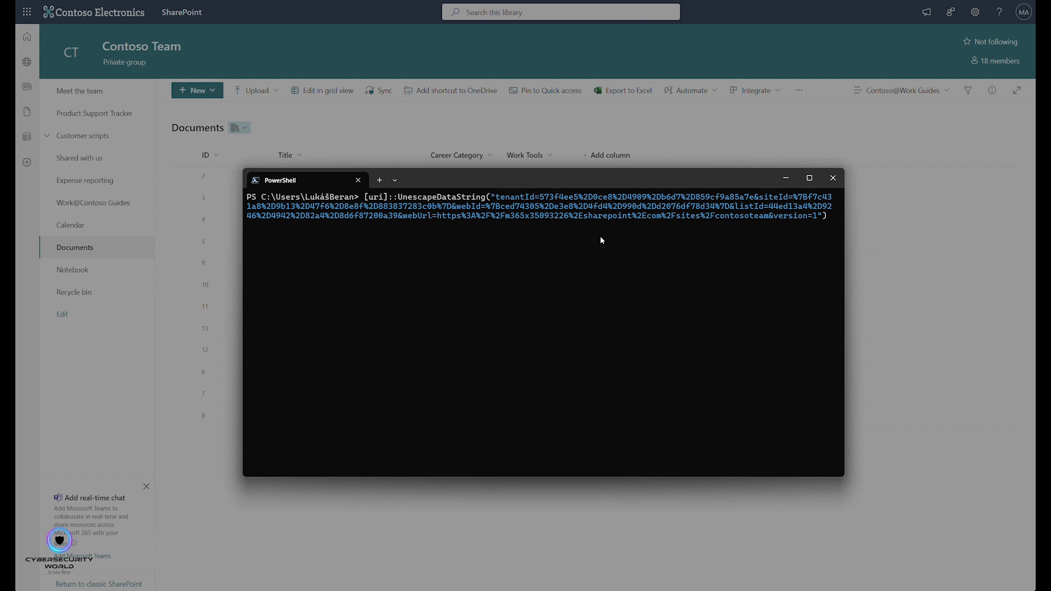
key("Return")
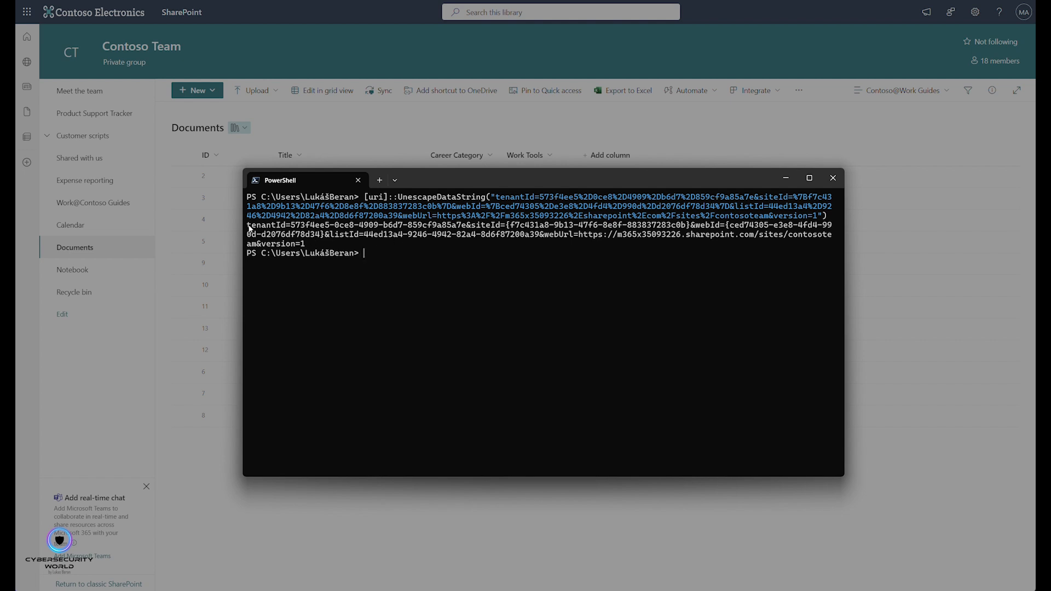
- Copy the converted library ID from PowerShell and replace the library entry's value with it in the Intune profile
left_click_drag(249, 229, 306, 244)
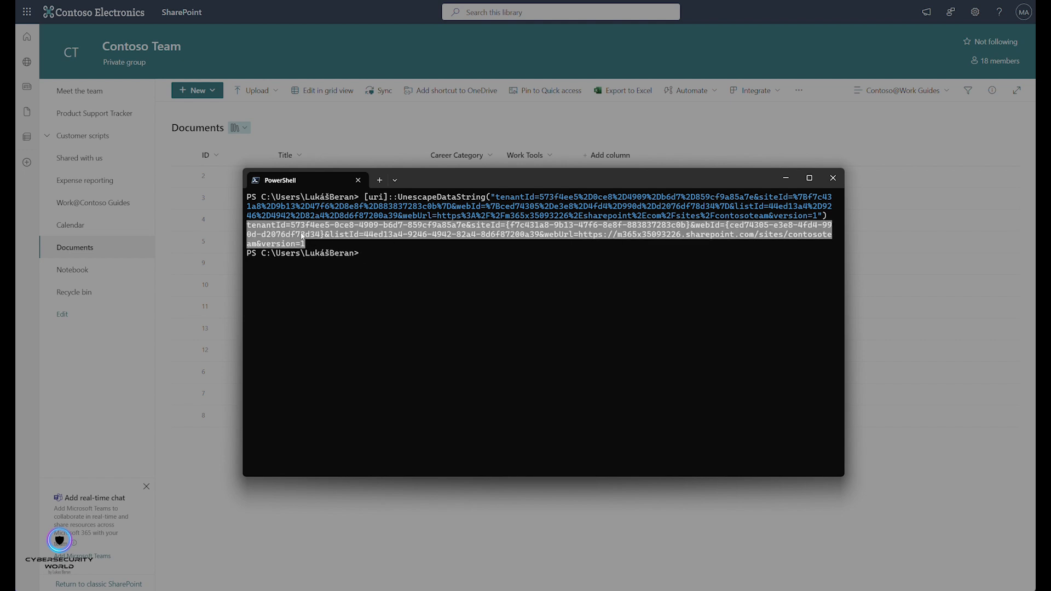
left_click(411, 306)
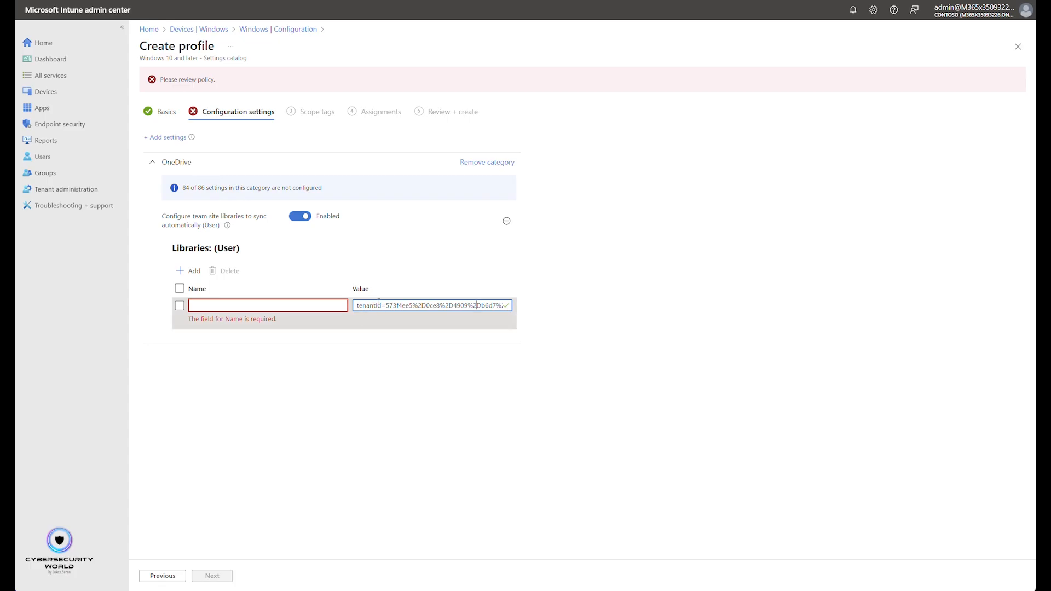
key("ctrl+a")
key("BackSpace")
key("ctrl+v")
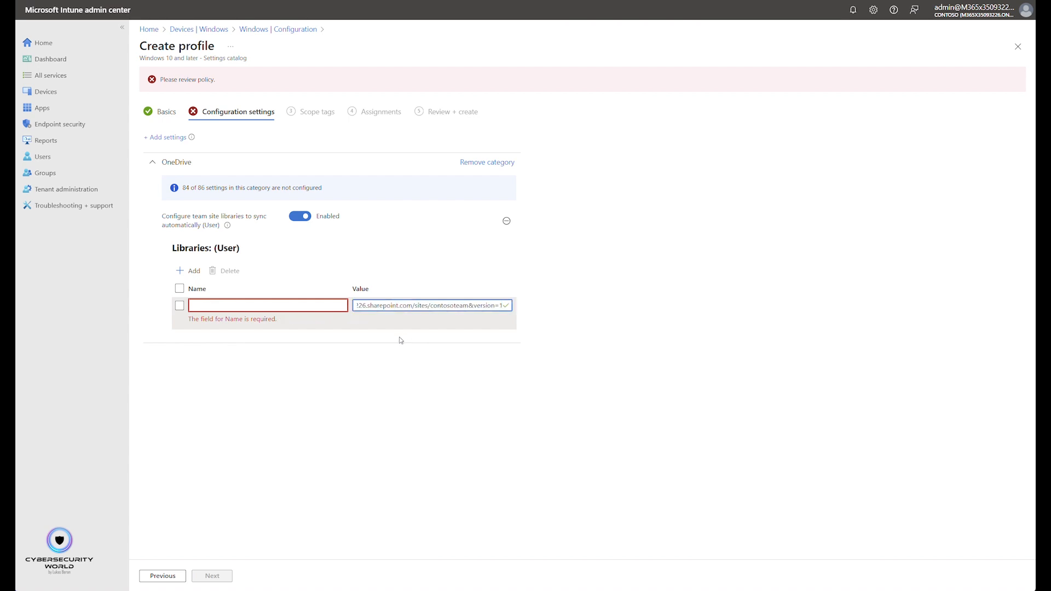
key("Home")
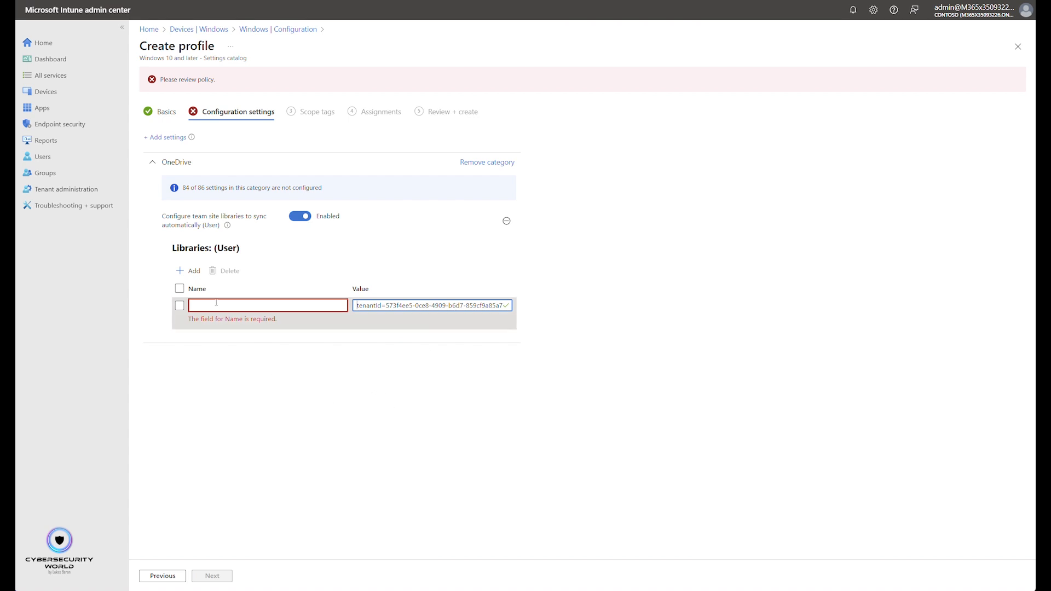
- Name the library entry "Contoso Team site"
key("shift+Tab")
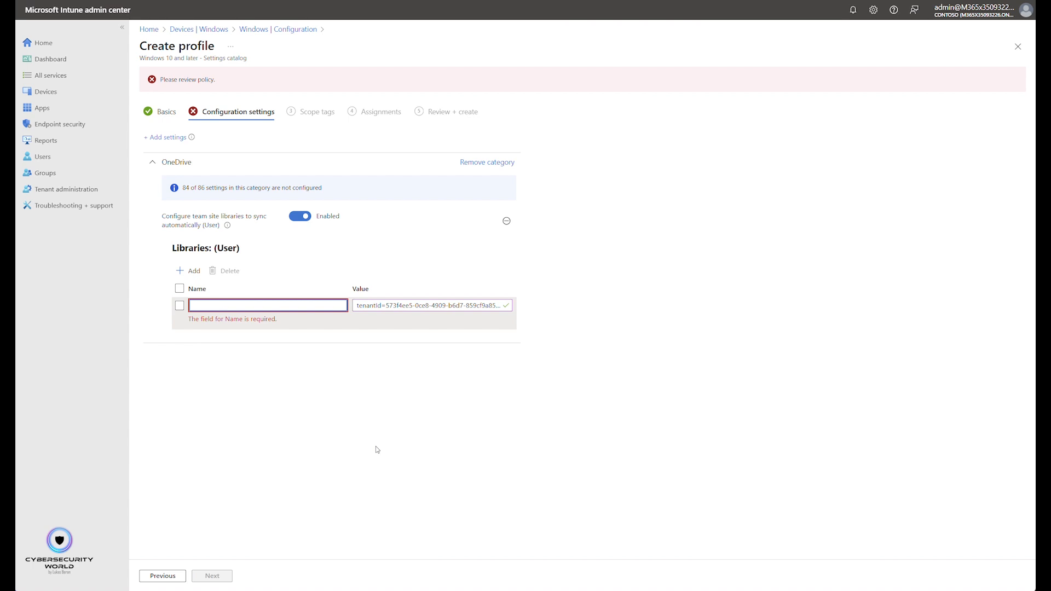
type("Contoso")
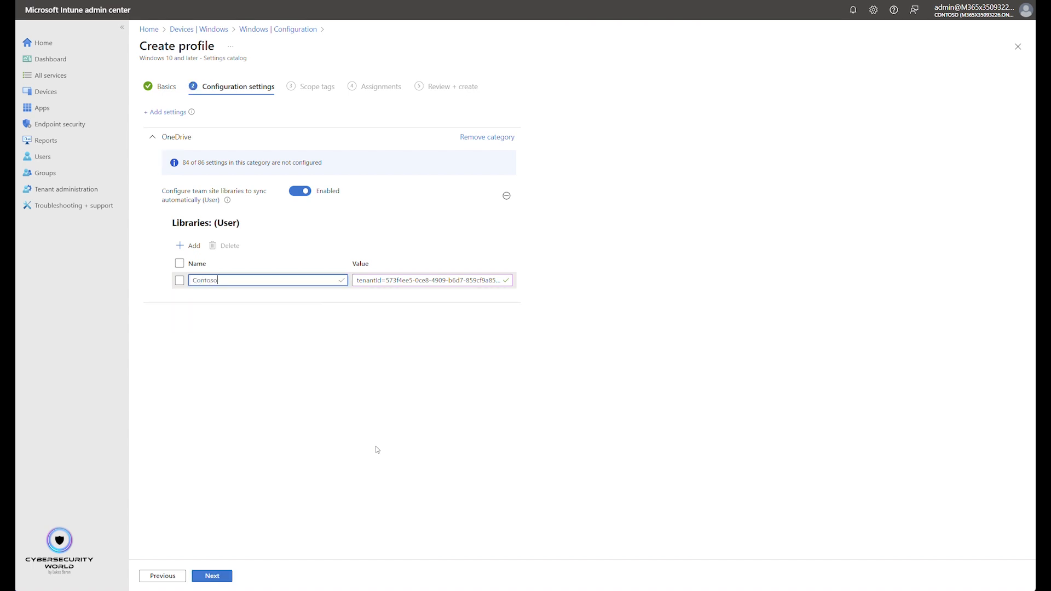
type(" Team site")
left_click(375, 446)
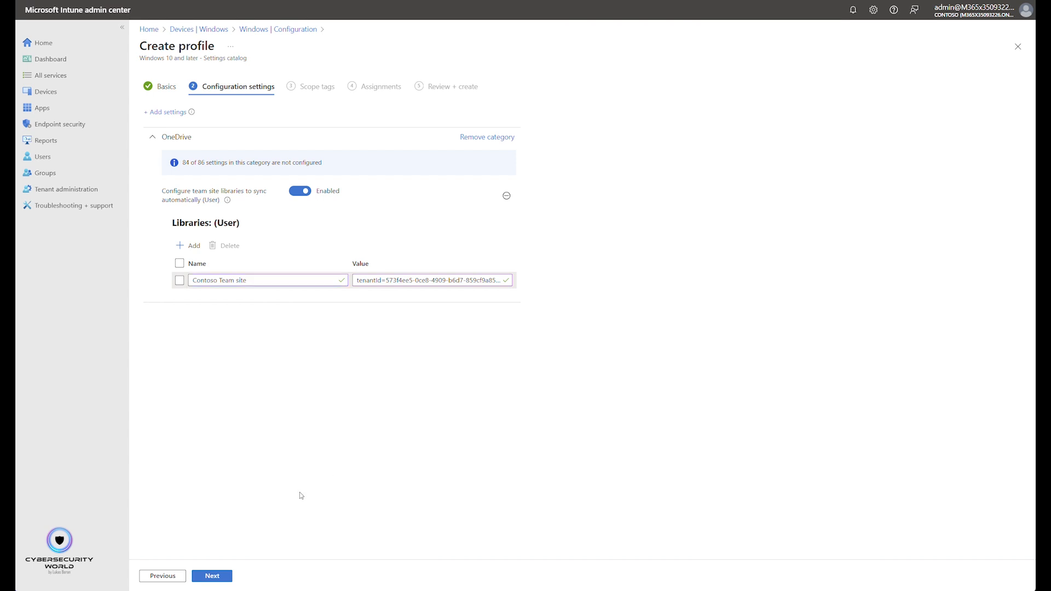
- Proceed with the Default scope tag and assign the profile to all users
left_click(226, 578)
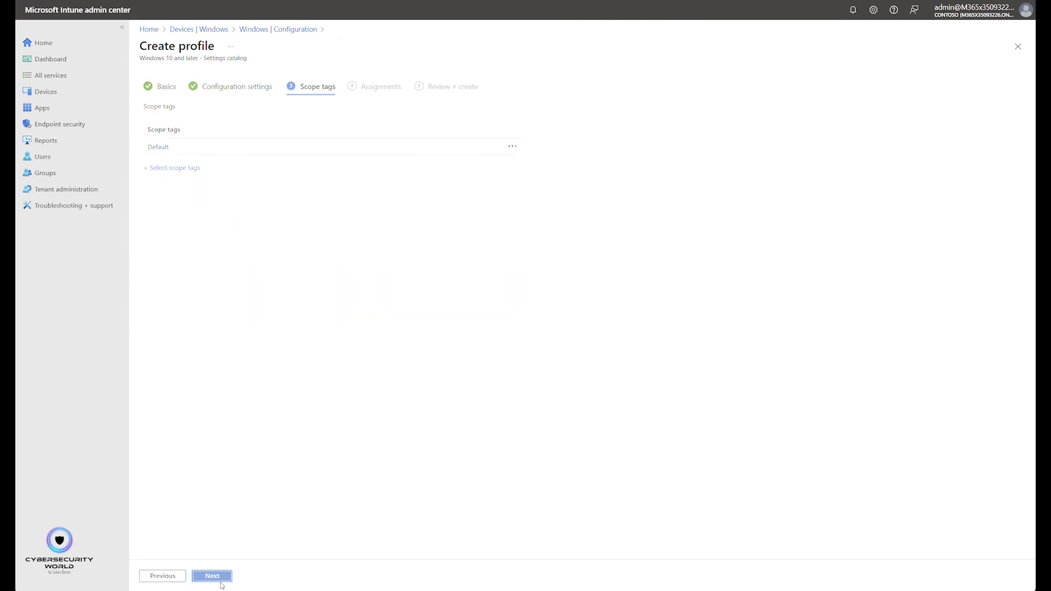
left_click(221, 583)
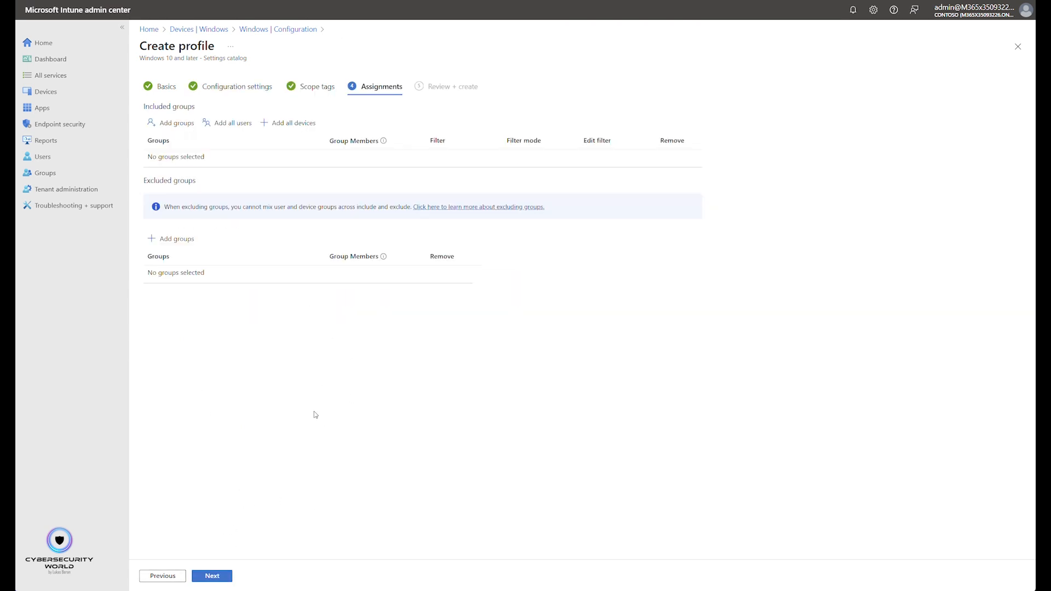
left_click(229, 124)
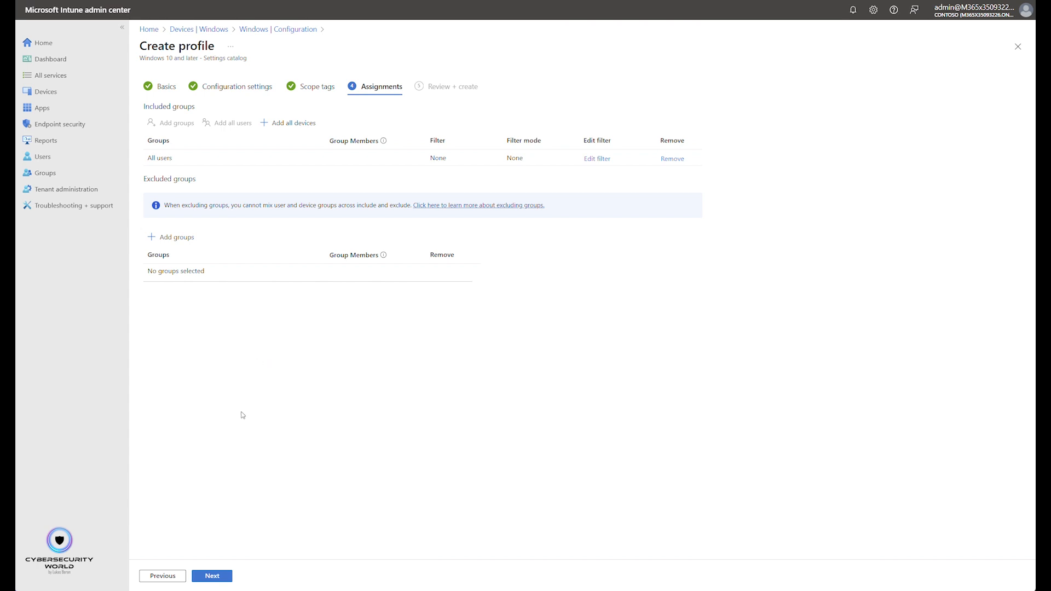
- Create the "Map Contoso Team site" policy from the review page and refresh the Windows configuration policy list
left_click(214, 579)
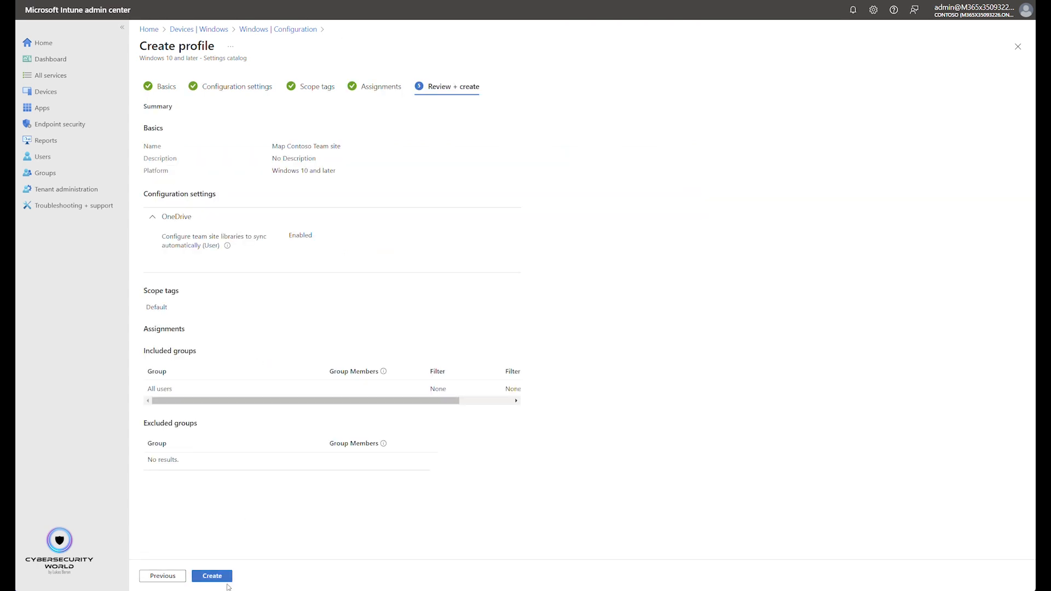
left_click(218, 578)
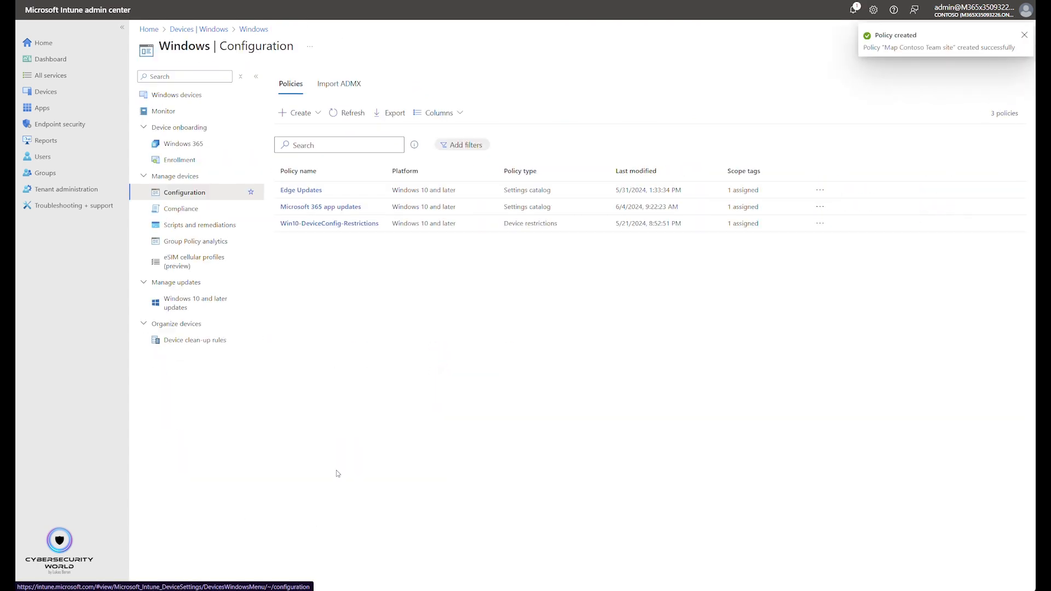
left_click(350, 113)
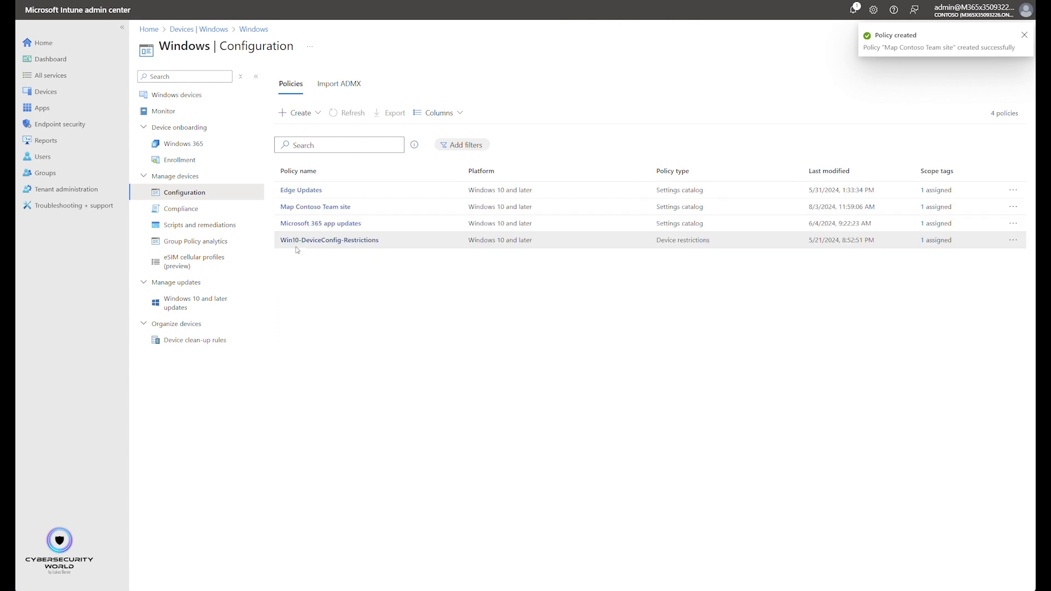